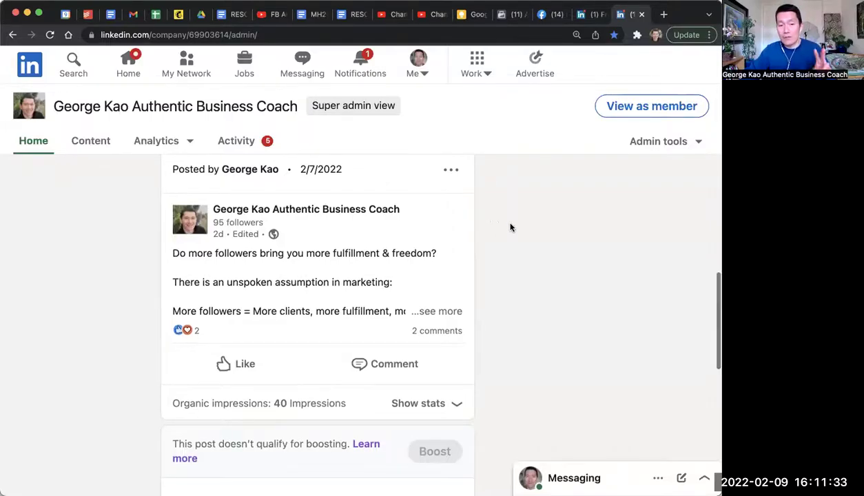
Expand the 2/7/2022 company page post about more followers and read its full text through to the closing line.
scroll(503, 234, "up", 1)
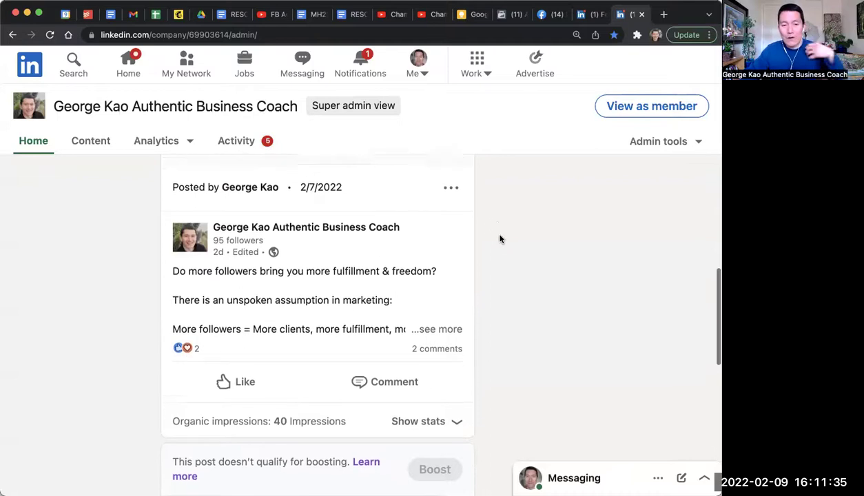
scroll(499, 238, "up", 1)
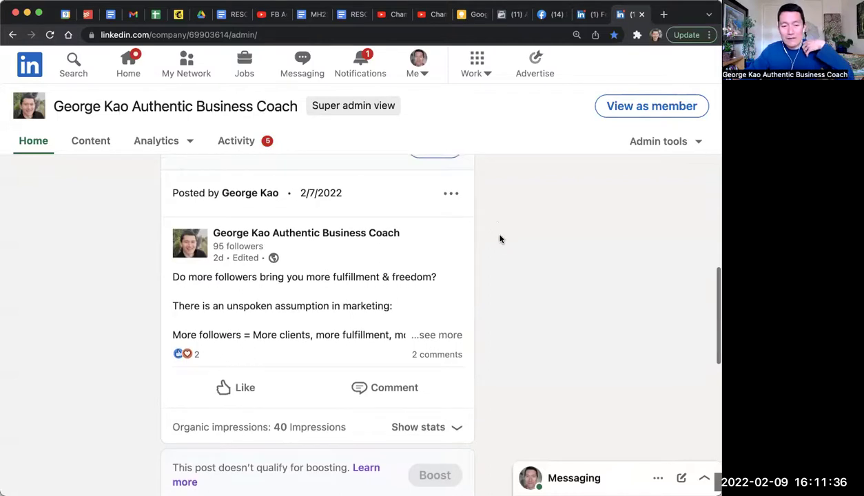
left_click(435, 333)
scroll(357, 296, "up", 5)
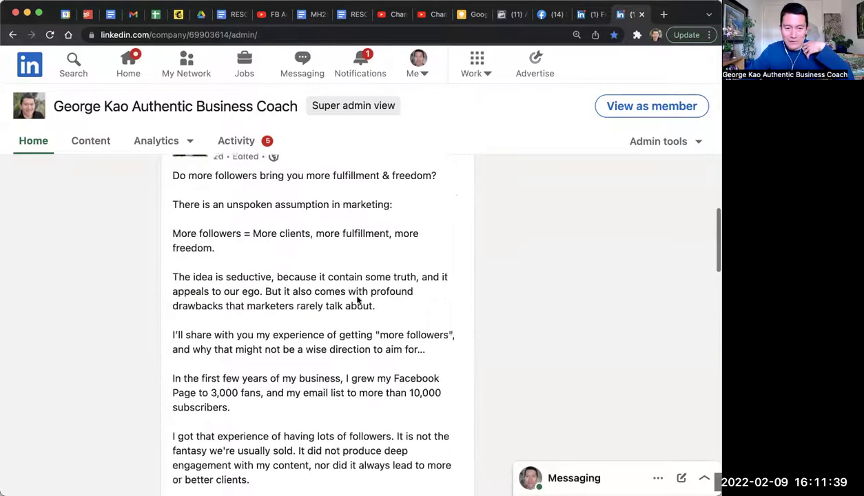
scroll(357, 297, "down", 5)
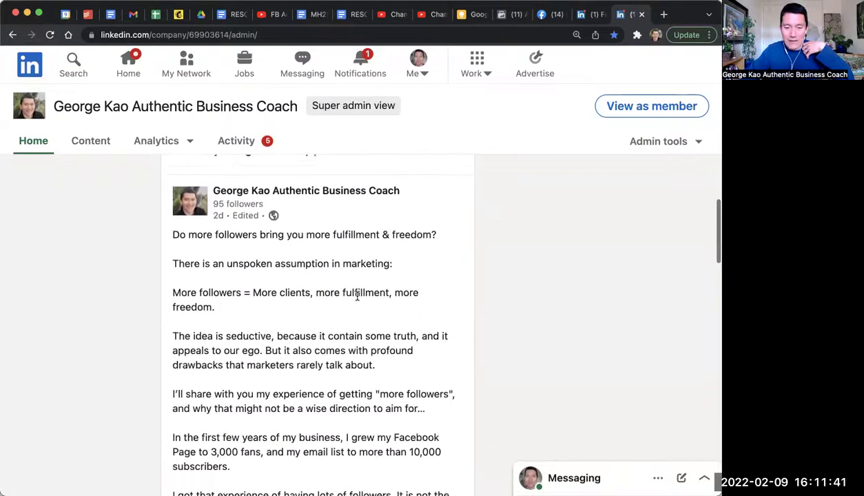
scroll(357, 296, "down", 8)
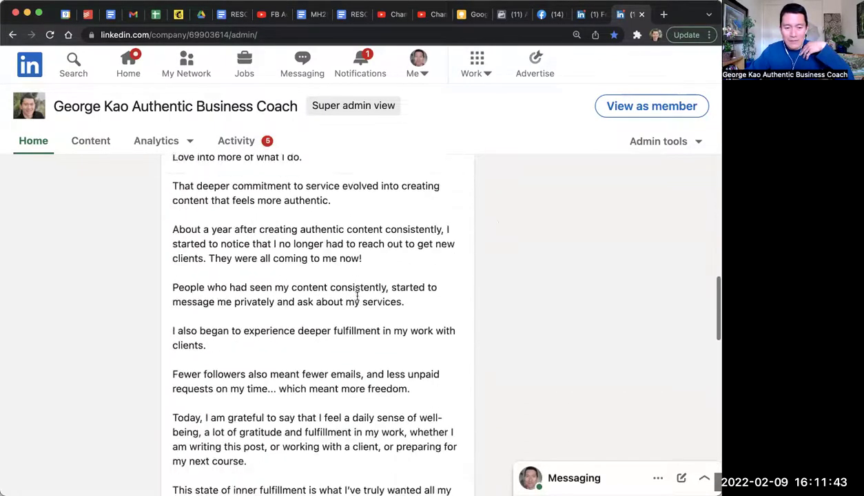
scroll(357, 297, "down", 3)
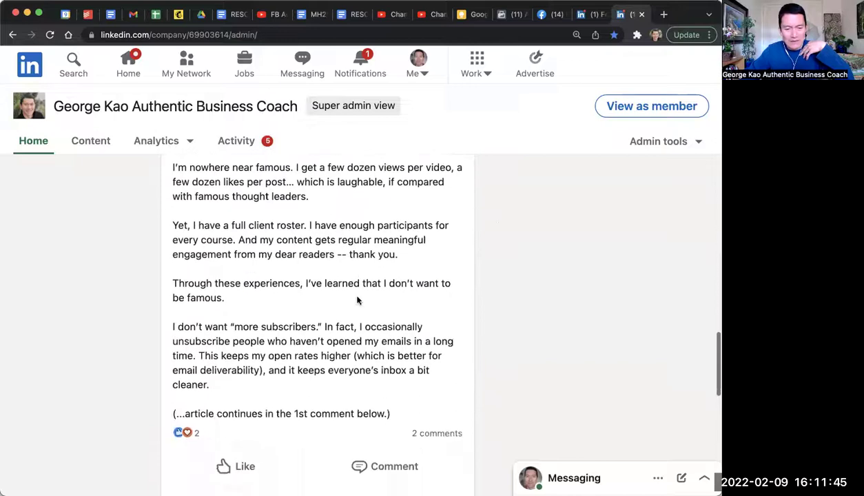
scroll(398, 412, "up", 11)
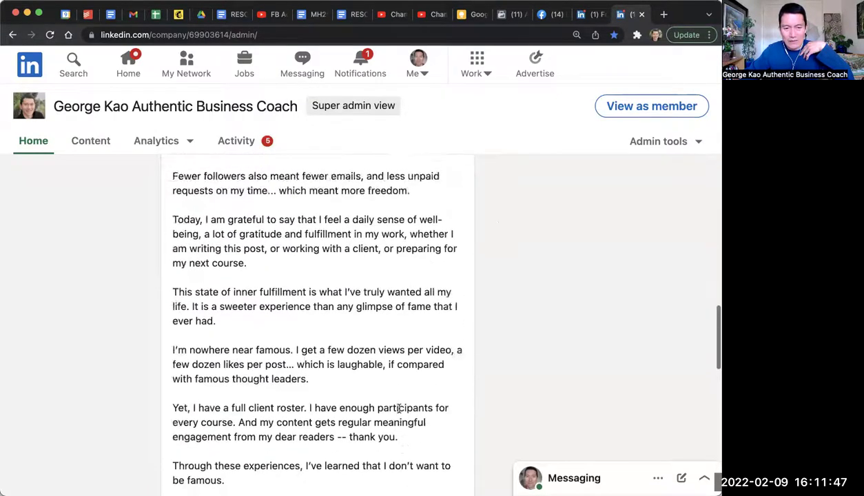
scroll(398, 412, "up", 3)
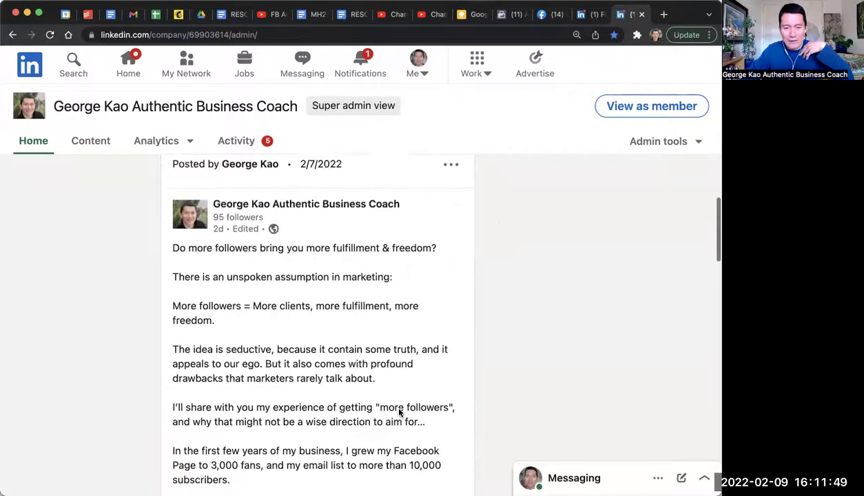
scroll(392, 385, "down", 13)
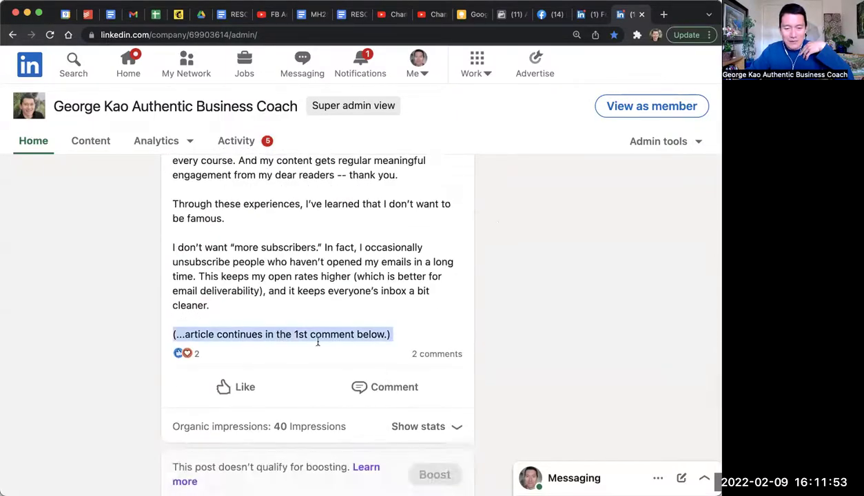
Show the comments on the 2/7/2022 post and expand the author's first comment to read the article's continuation.
left_click(388, 393)
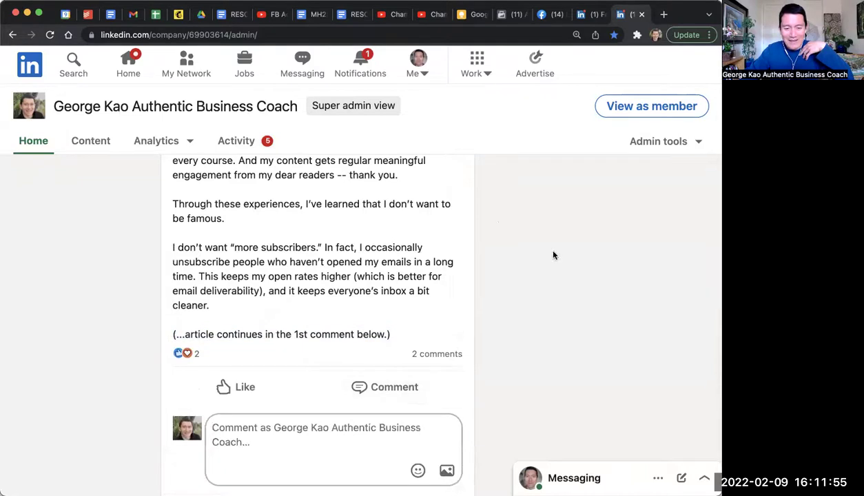
scroll(554, 255, "down", 2)
scroll(554, 255, "down", 3)
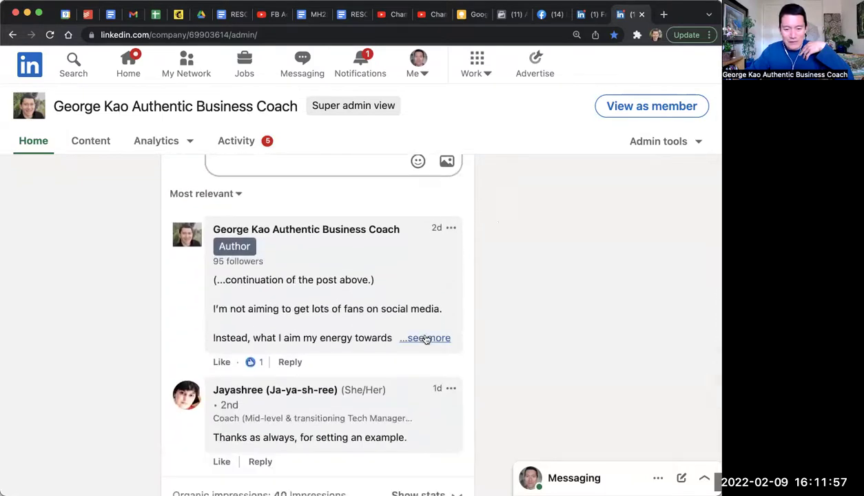
left_click(434, 338)
scroll(341, 312, "down", 3)
scroll(332, 297, "up", 3)
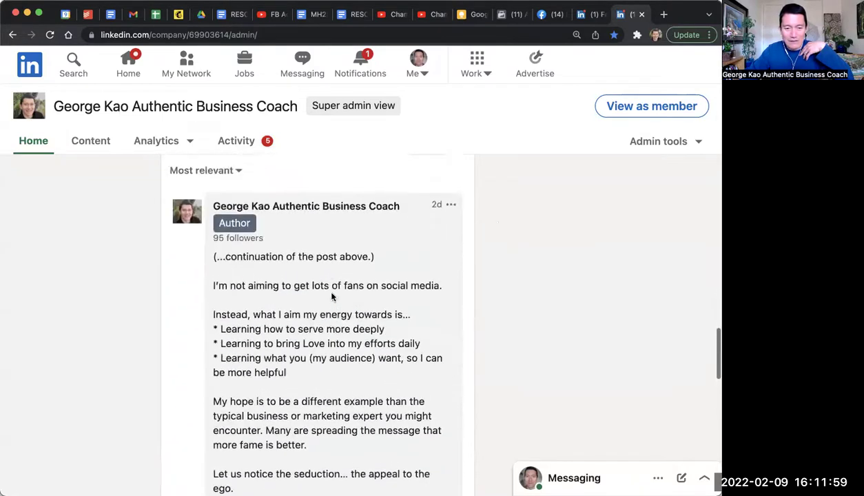
scroll(332, 296, "down", 5)
scroll(331, 296, "up", 3)
scroll(331, 297, "up", 1)
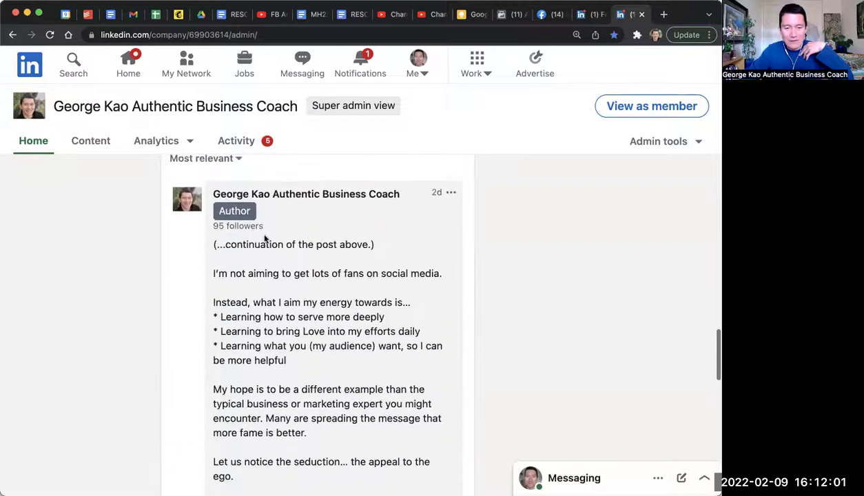
scroll(332, 252, "up", 1)
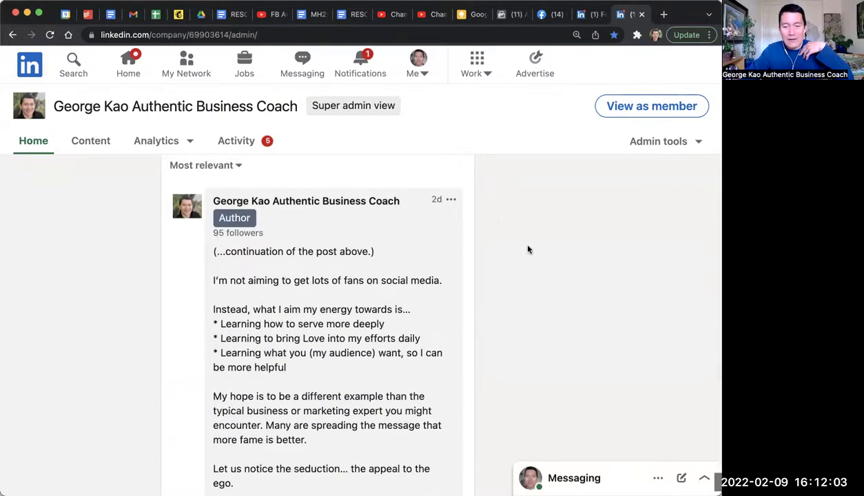
scroll(529, 249, "down", 2)
scroll(492, 275, "down", 5)
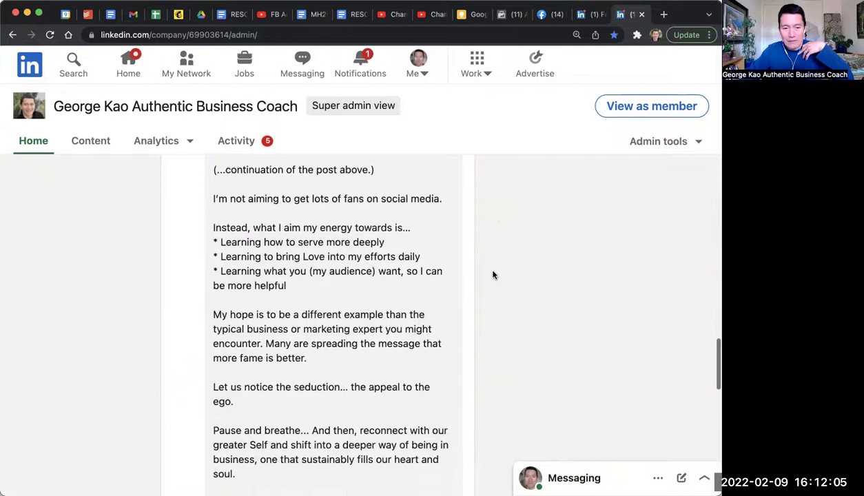
Open the article "5 Ideas to Help You Get New Clients" from the 2/4/2022 post and reduce the page zoom to 90%.
scroll(493, 275, "down", 10)
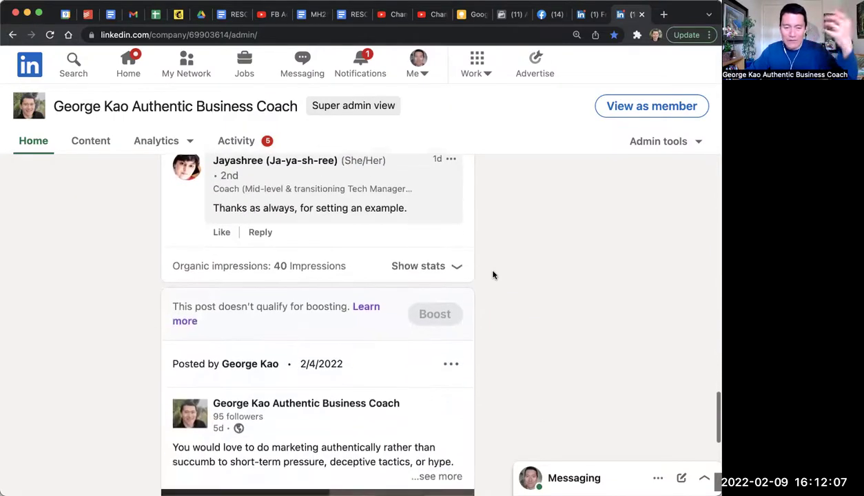
scroll(492, 275, "down", 7)
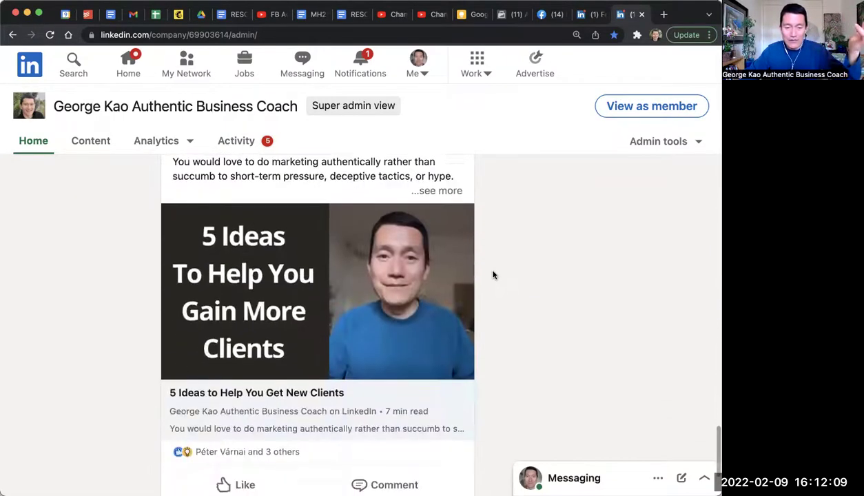
scroll(492, 275, "up", 2)
scroll(338, 285, "down", 1)
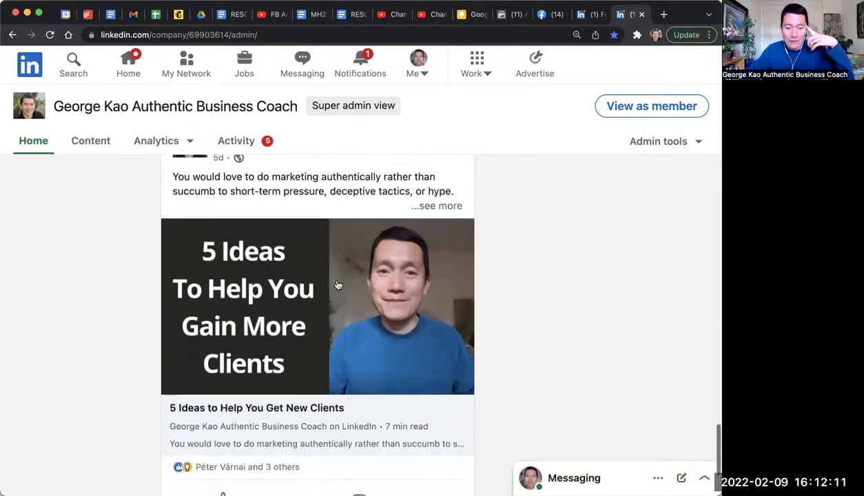
left_click(319, 297)
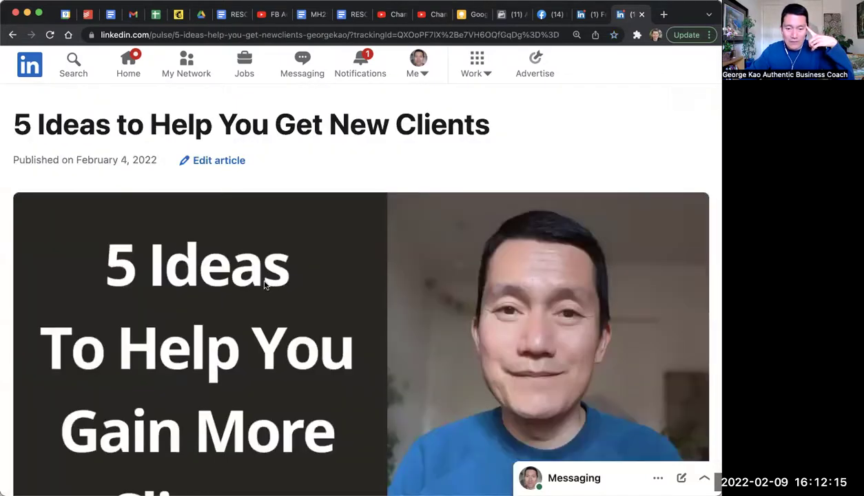
key("super+minus")
key("super+minus")
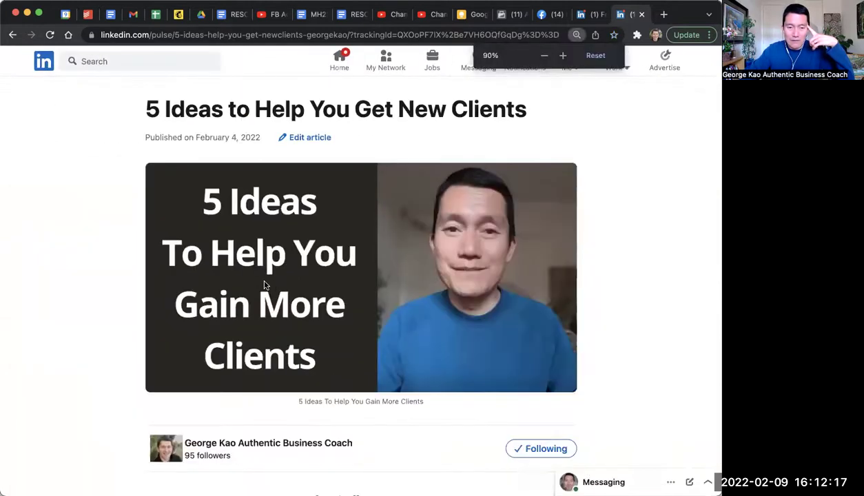
Review the LinkedIn article from its cover image through the five numbered sections to "The best time to plant a tree...".
scroll(136, 221, "down", 5)
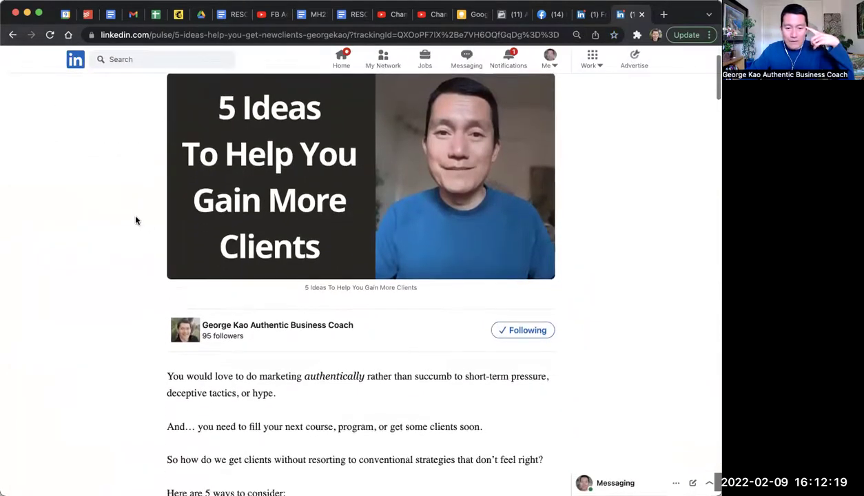
scroll(223, 278, "down", 1)
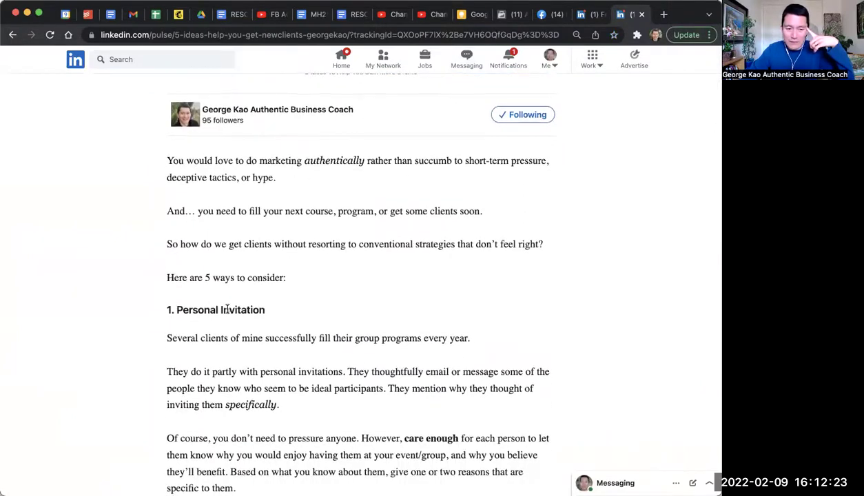
scroll(207, 305, "down", 1)
scroll(206, 300, "down", 10)
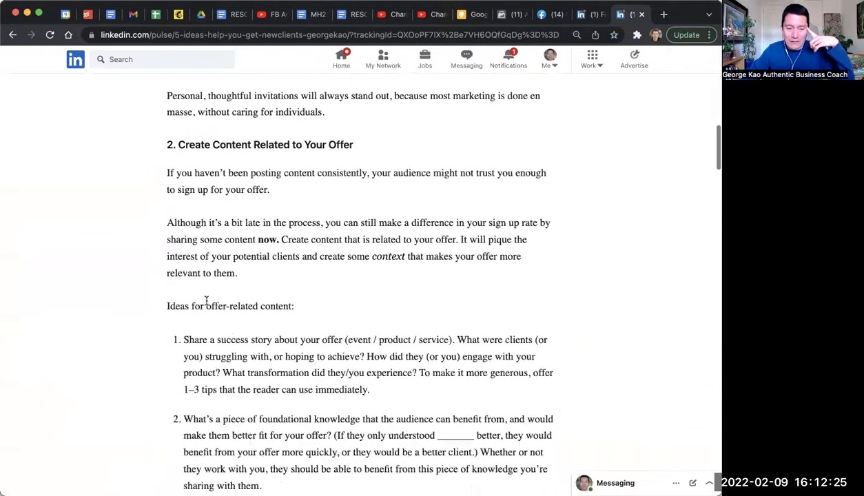
scroll(183, 240, "down", 4)
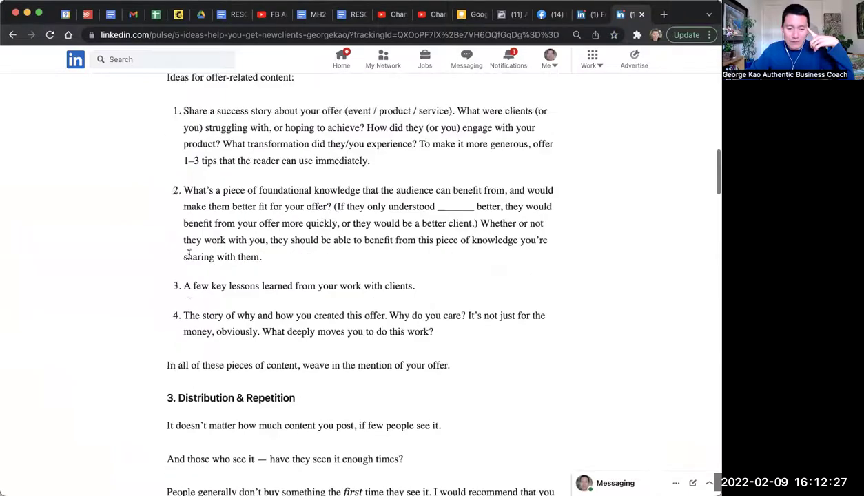
scroll(213, 201, "down", 8)
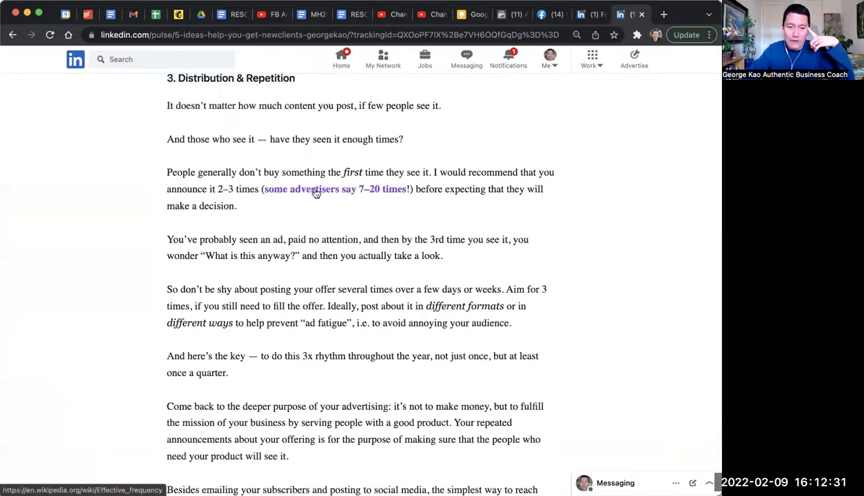
scroll(298, 251, "down", 10)
scroll(298, 251, "down", 20)
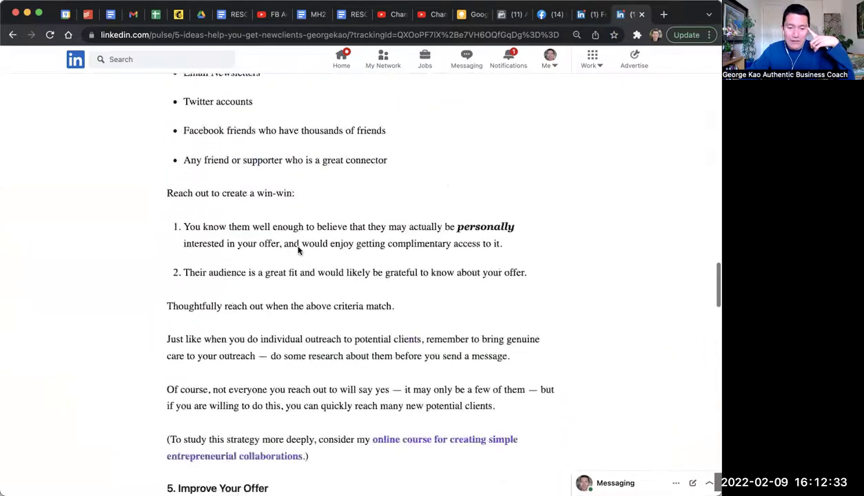
scroll(299, 251, "down", 4)
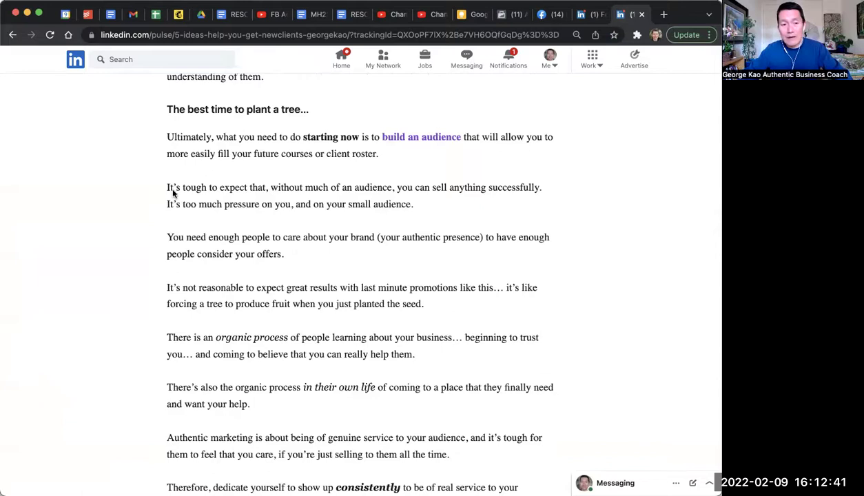
Load medium.com/me/stats in a new browser tab and open the story "5 Ideas to Help You Get New Clients".
key("ctrl+t")
type("medium.com/geor")
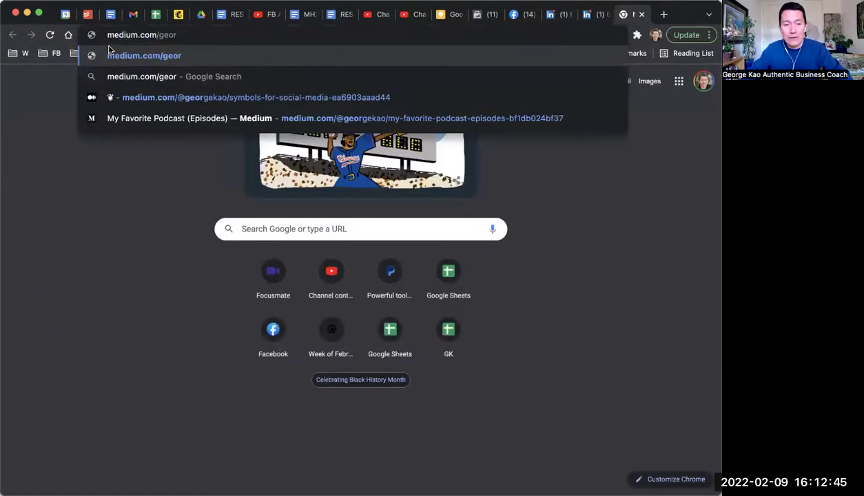
type("me")
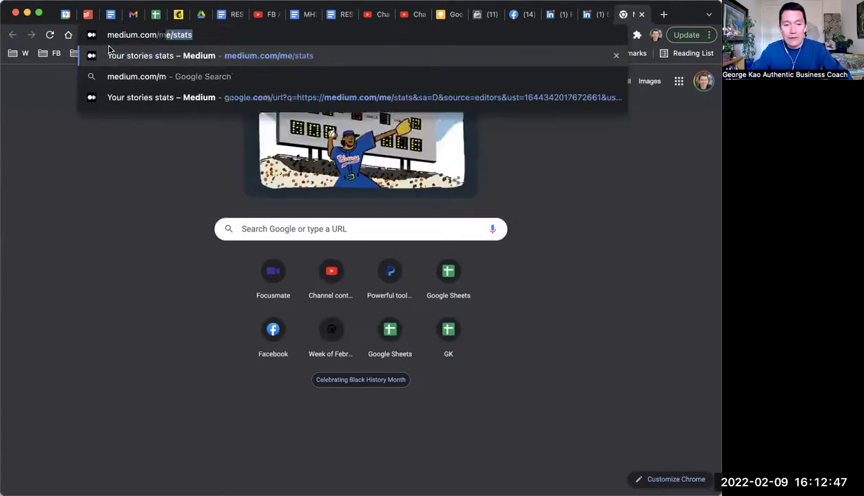
key("Return")
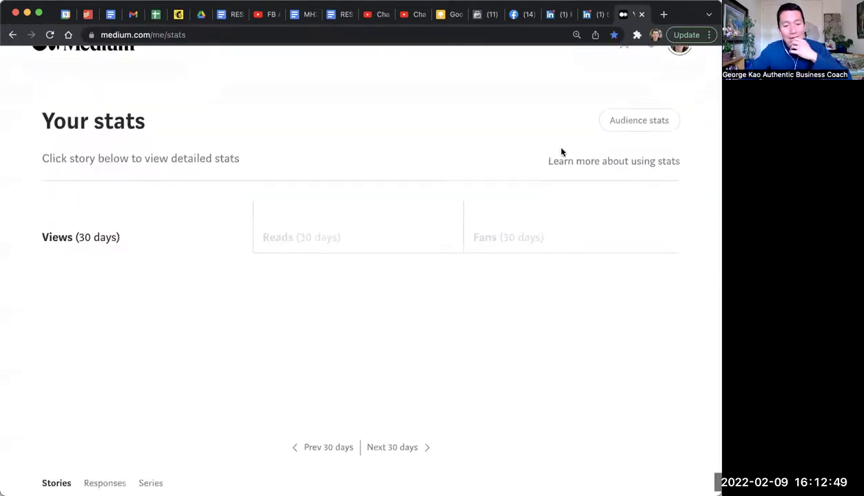
scroll(562, 151, "down", 5)
left_click(107, 251)
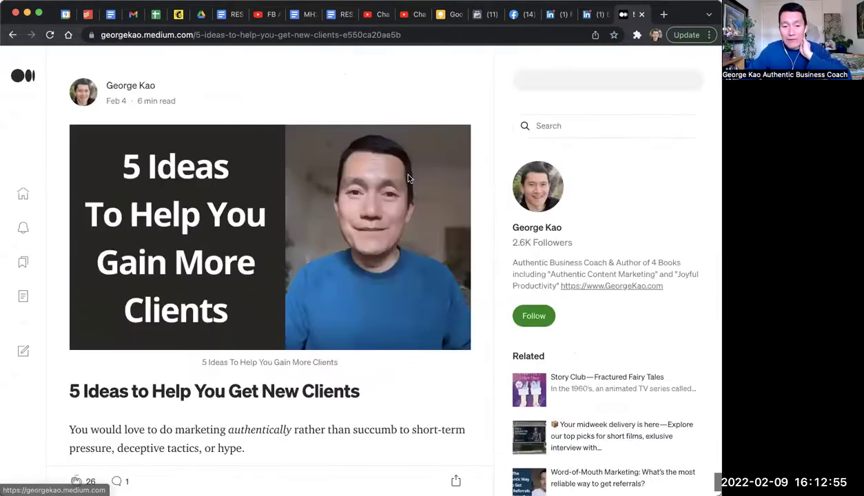
Select the Medium article's body text from "You would love to do marketing" through the final line ending "connecting with your audience!".
scroll(408, 178, "down", 5)
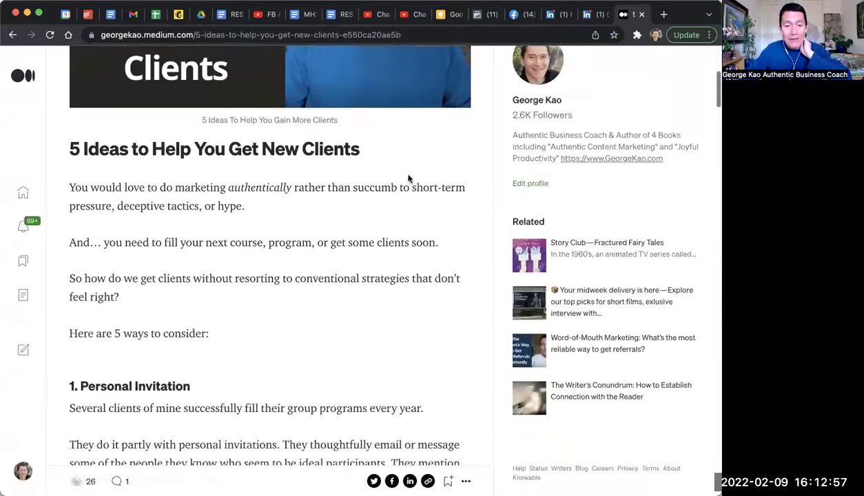
scroll(407, 179, "down", 1)
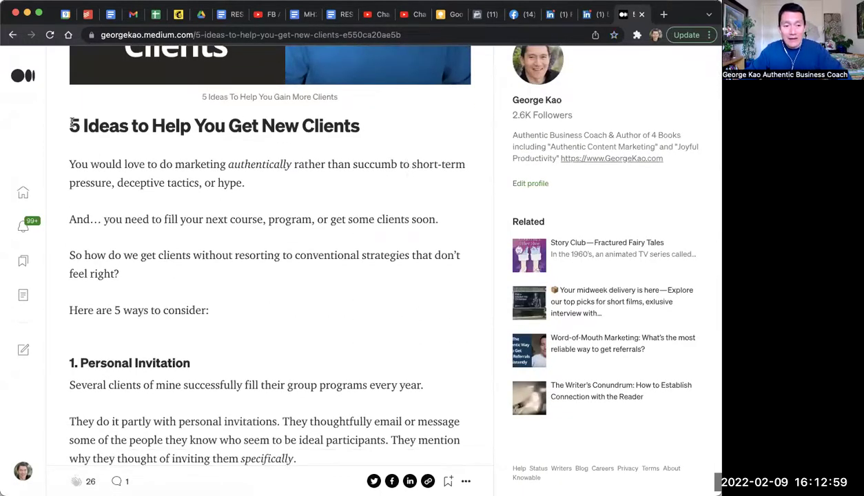
left_click_drag(71, 123, 214, 245)
left_click(115, 206)
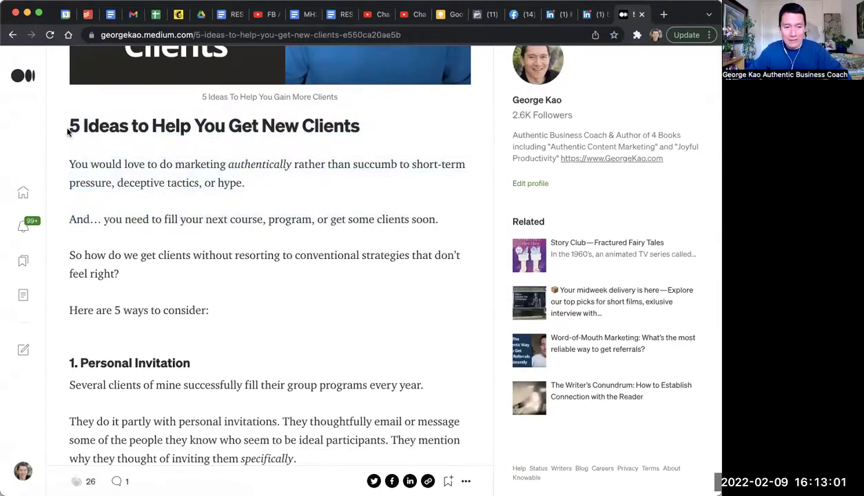
left_click_drag(69, 164, 451, 286)
scroll(241, 321, "down", 8)
scroll(239, 319, "down", 12)
scroll(240, 322, "down", 12)
scroll(240, 319, "down", 12)
scroll(441, 288, "up", 1)
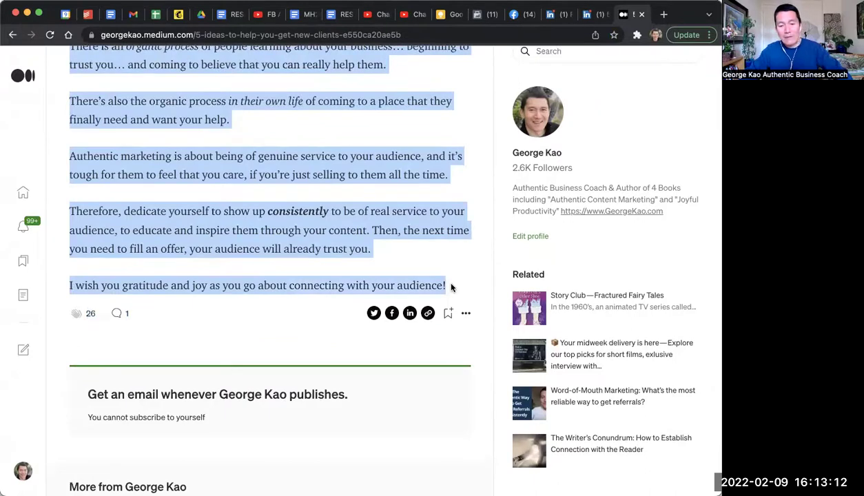
Switch back to the LinkedIn article and examine its closing section, "The best time to plant a tree...", through the final line.
left_click(598, 16)
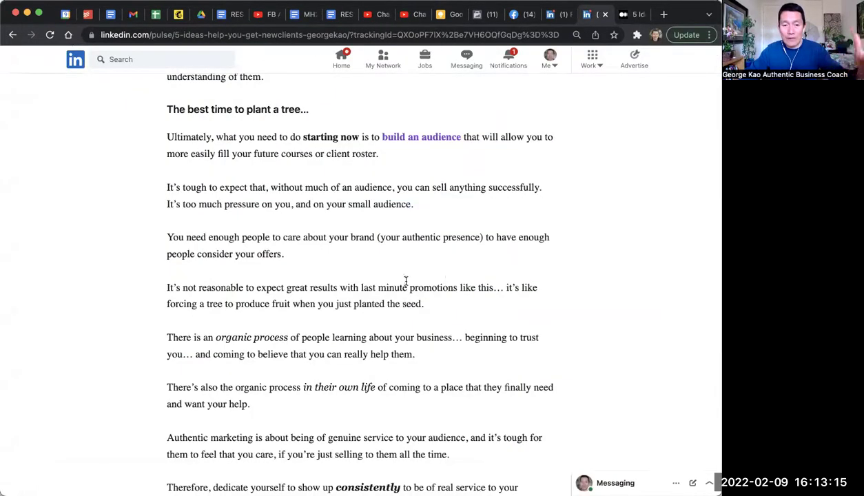
scroll(408, 269, "up", 5)
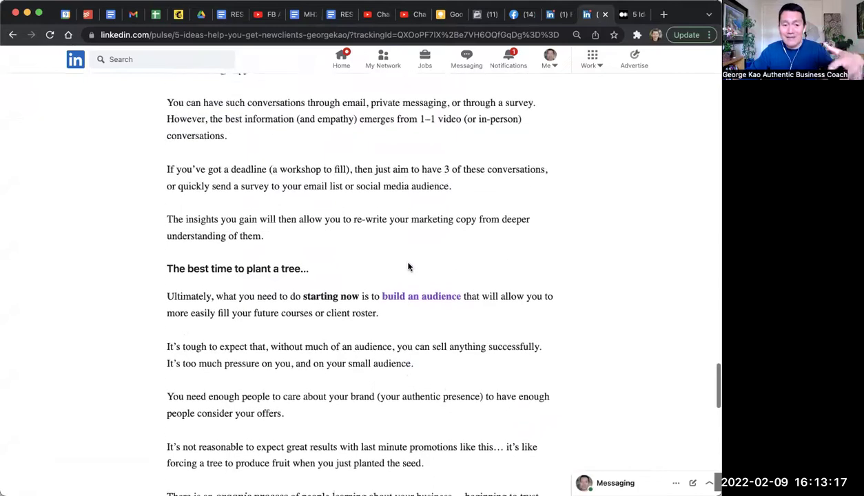
scroll(395, 257, "down", 10)
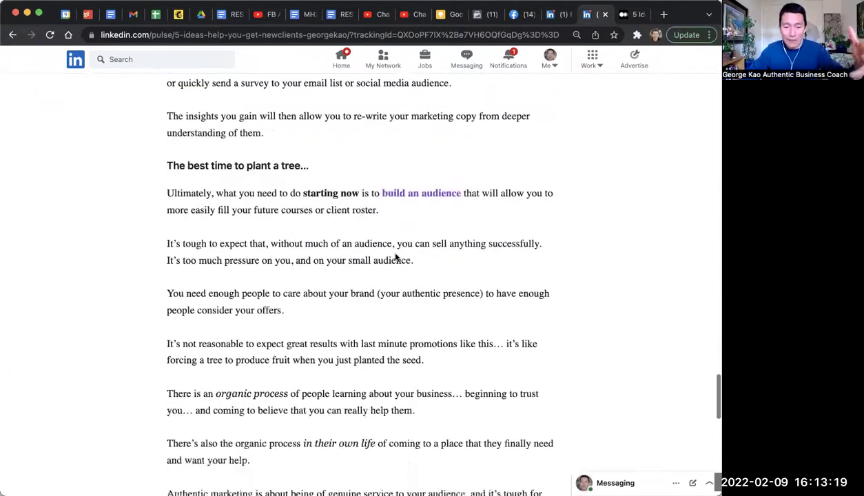
scroll(395, 257, "up", 6)
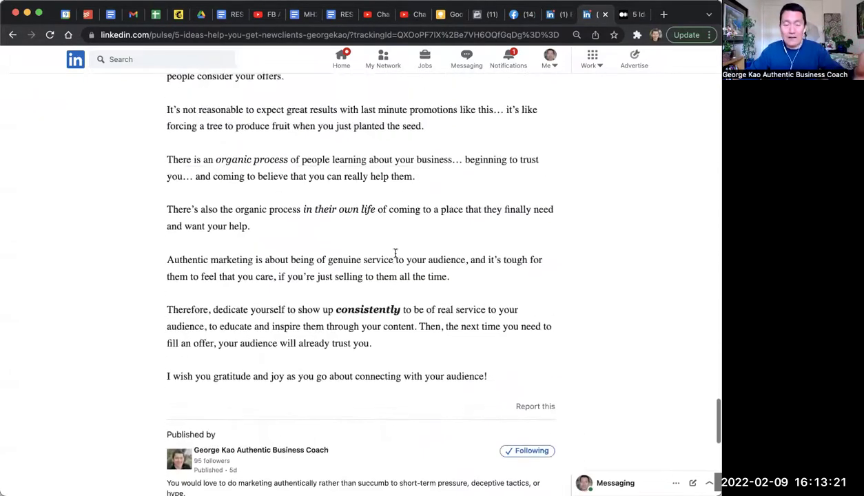
Leave the article for the company page and load linkedin.com to reach the personal home feed.
left_click(12, 35)
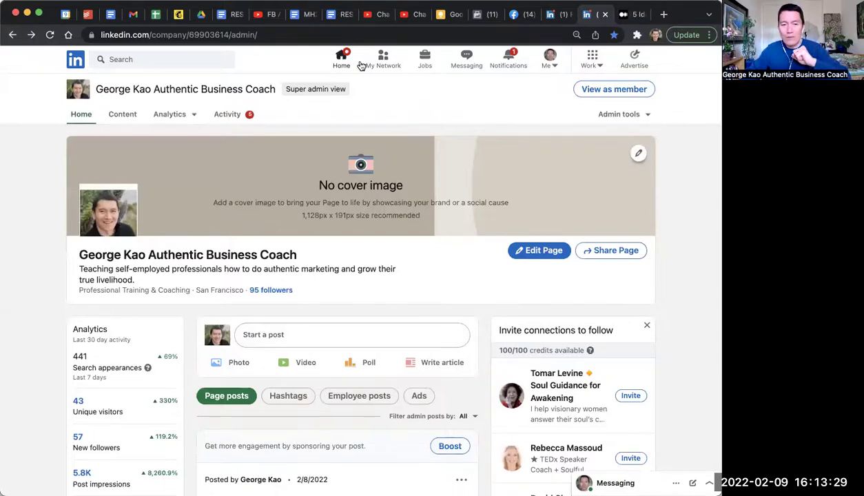
left_click(205, 35)
type("linkedin.com")
key("Return")
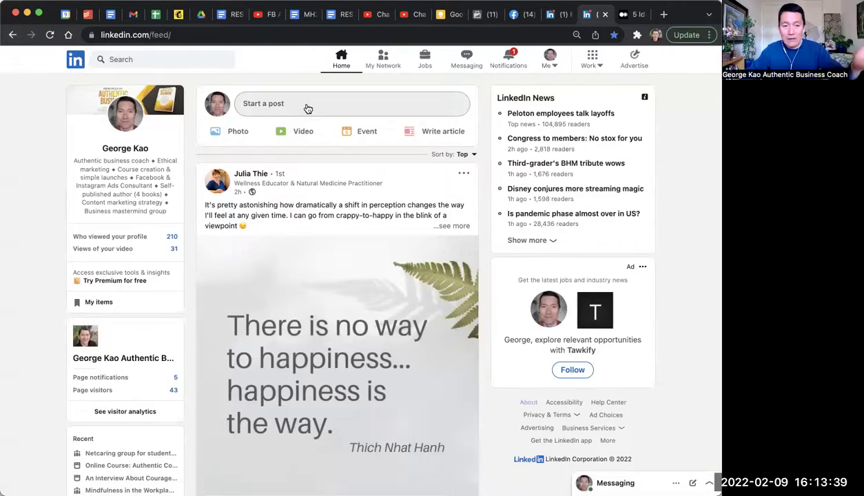
Start a new post from the personal profile, paste in the copied Medium article text, and look through it to the last line.
left_click(285, 105)
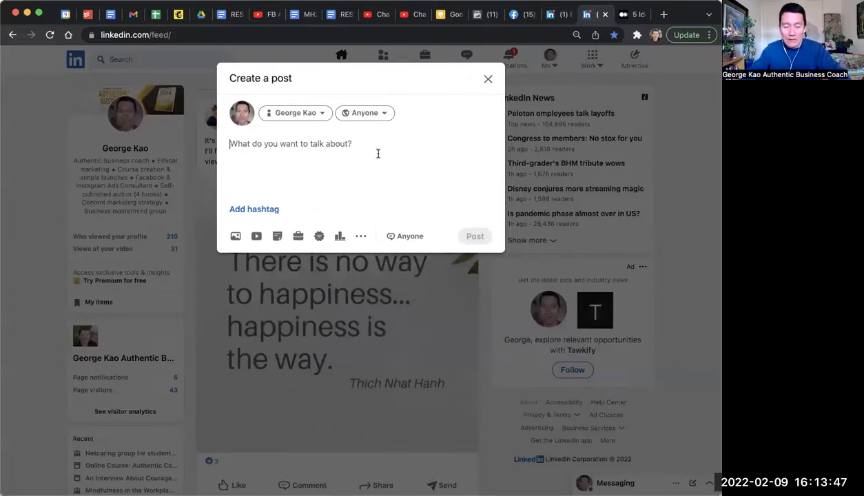
key("super+v")
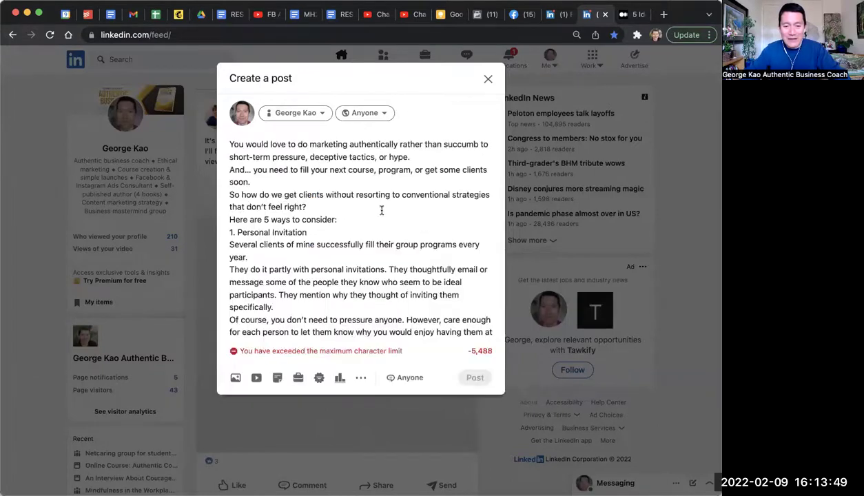
scroll(371, 194, "down", 3)
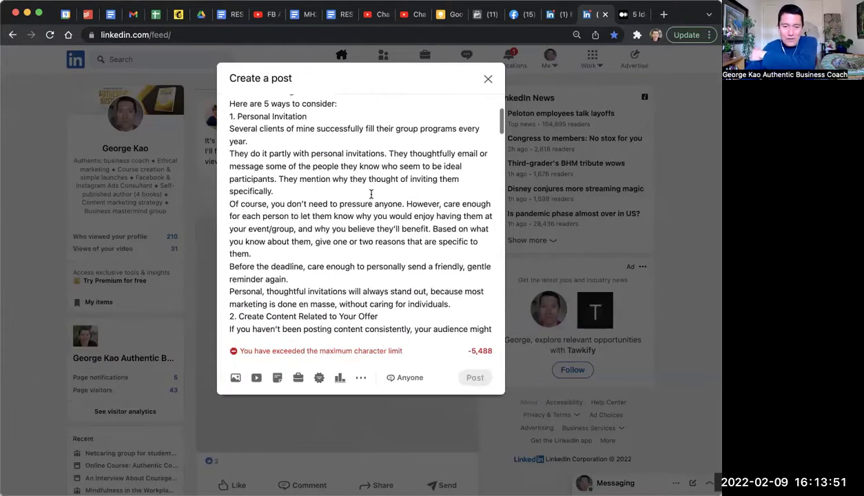
scroll(371, 194, "up", 4)
scroll(371, 195, "down", 1)
scroll(371, 195, "down", 15)
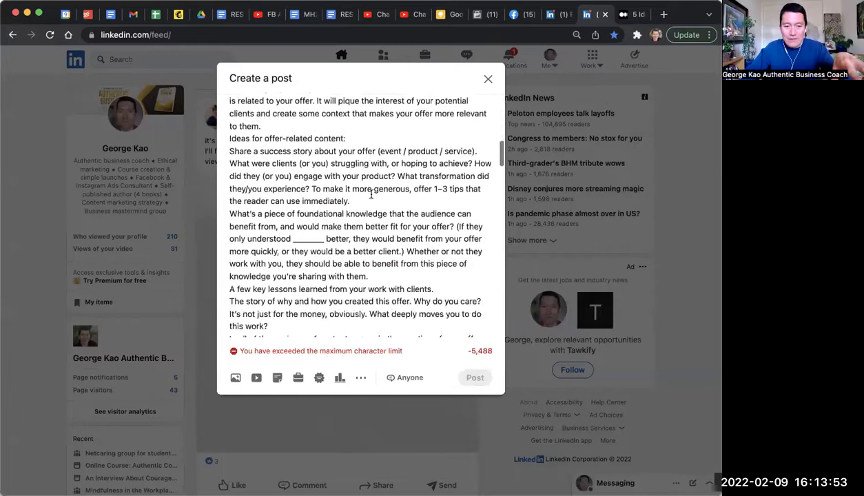
scroll(371, 195, "down", 2)
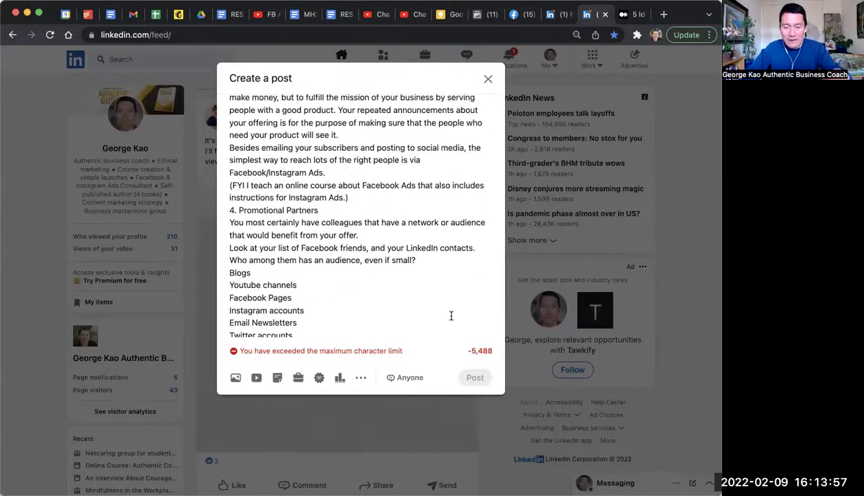
scroll(393, 273, "down", 20)
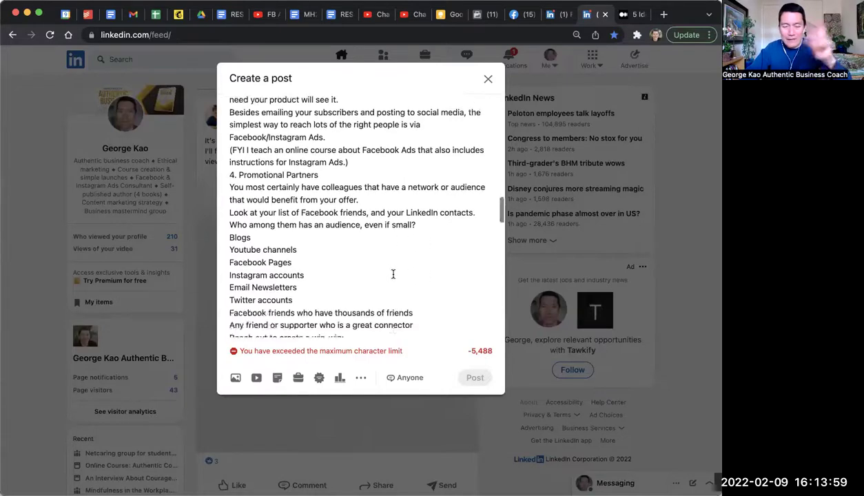
scroll(394, 273, "down", 10)
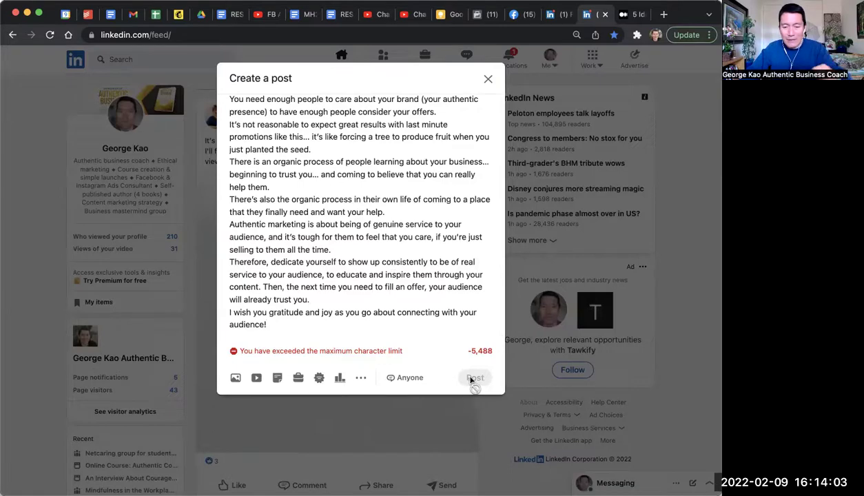
Delete all post text after the "1. Personal Invitation" section, from "2. Create Content Related to Your Offer" to the end.
scroll(353, 324, "up", 15)
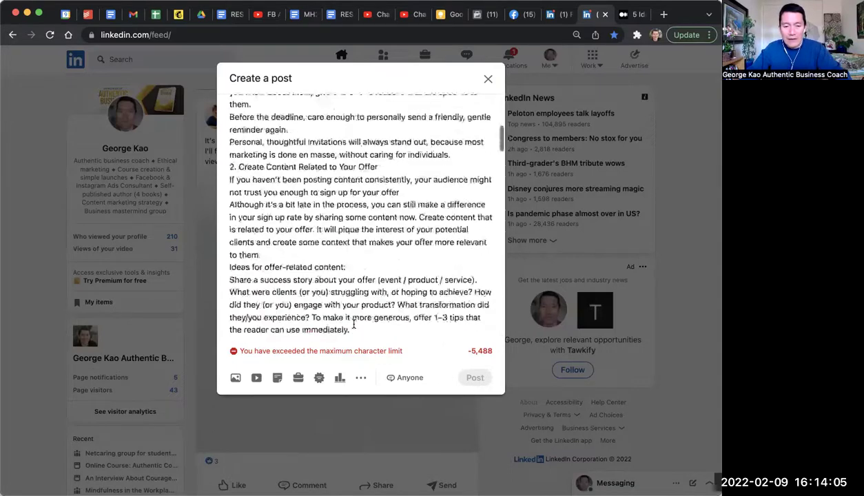
scroll(354, 324, "down", 5)
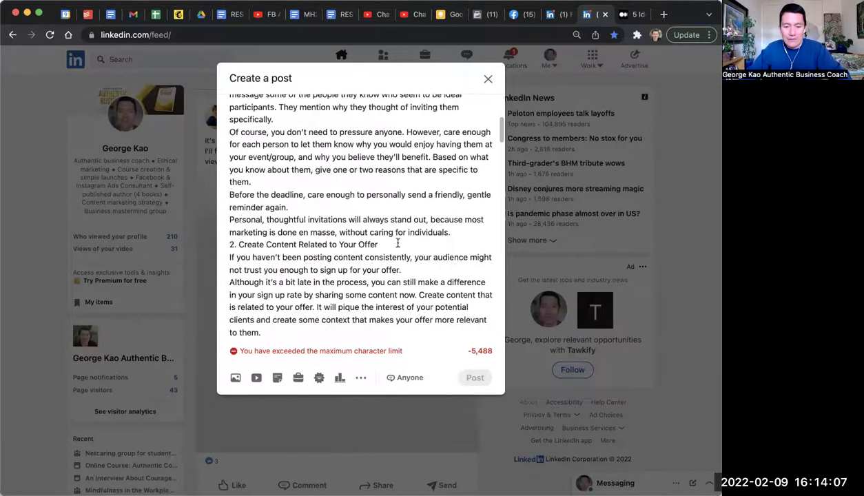
left_click(464, 232)
key("shift+super+Down")
key("BackSpace")
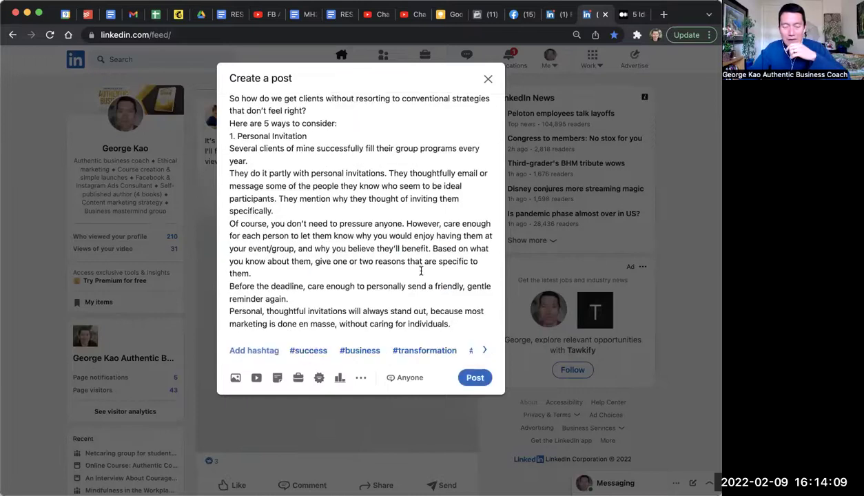
Insert blank lines between the post's opening paragraphs, before "And... you need to fill" and "So how do we get clients".
scroll(419, 248, "up", 5)
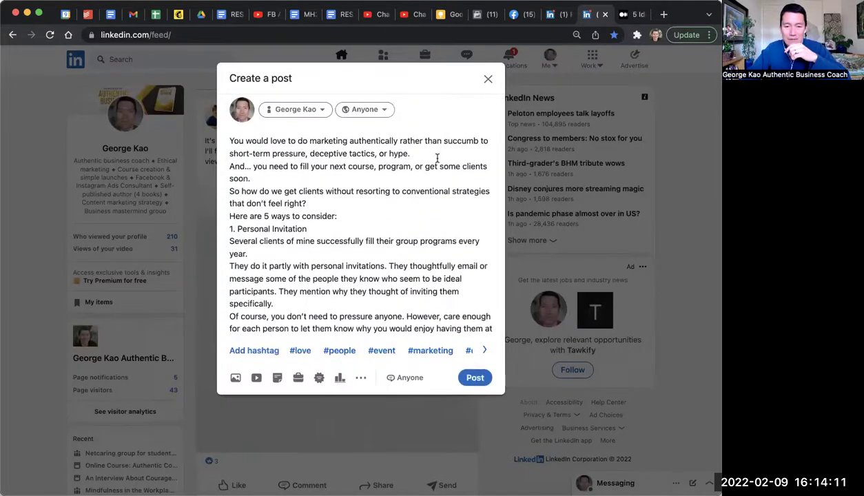
left_click(402, 152)
key("Return")
key("Return")
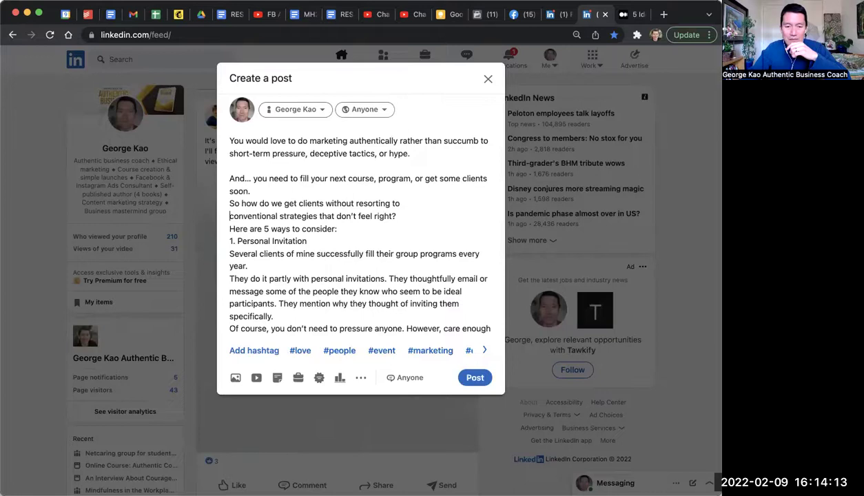
key("BackSpace")
key("Up")
key("Return")
scroll(435, 213, "down", 2)
scroll(435, 213, "down", 2)
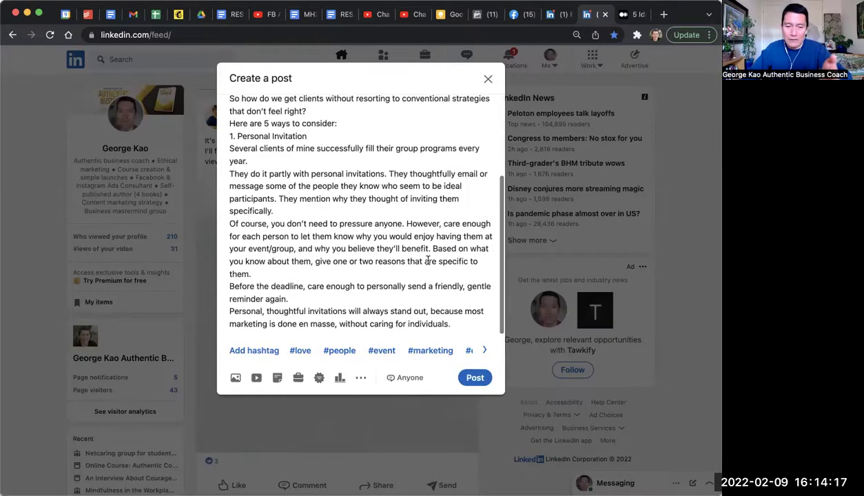
Close the unfinished post and discard its draft.
scroll(437, 206, "up", 5)
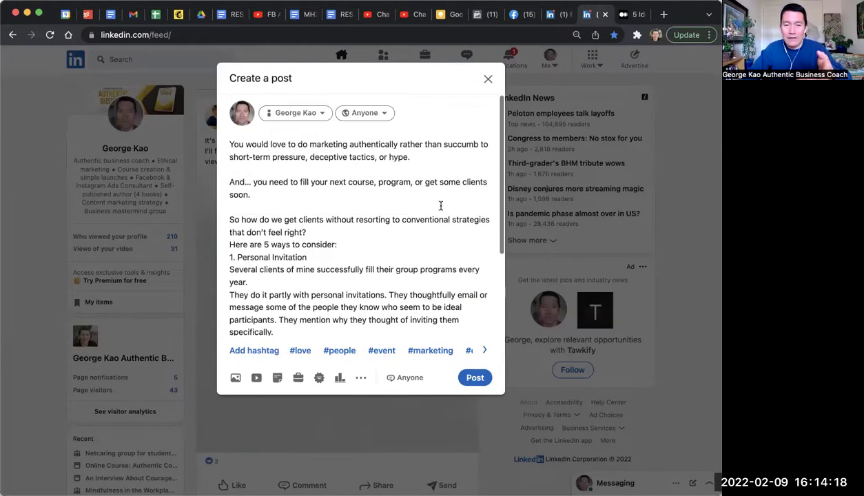
left_click(487, 80)
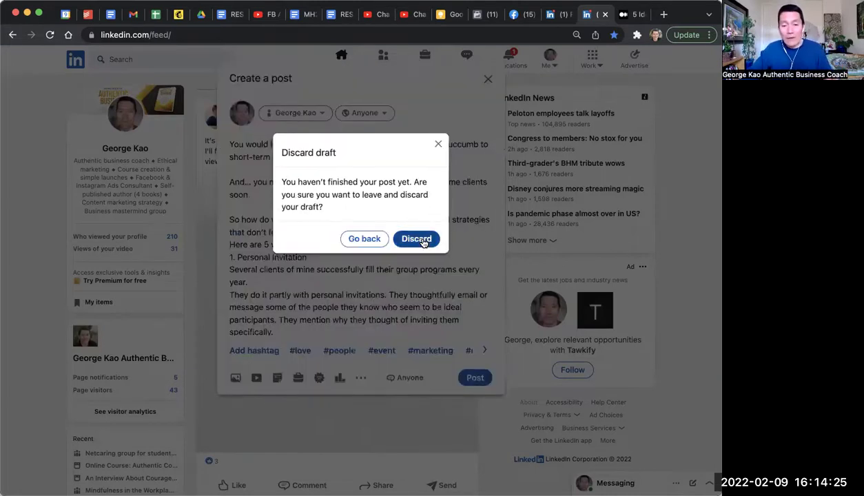
left_click(419, 240)
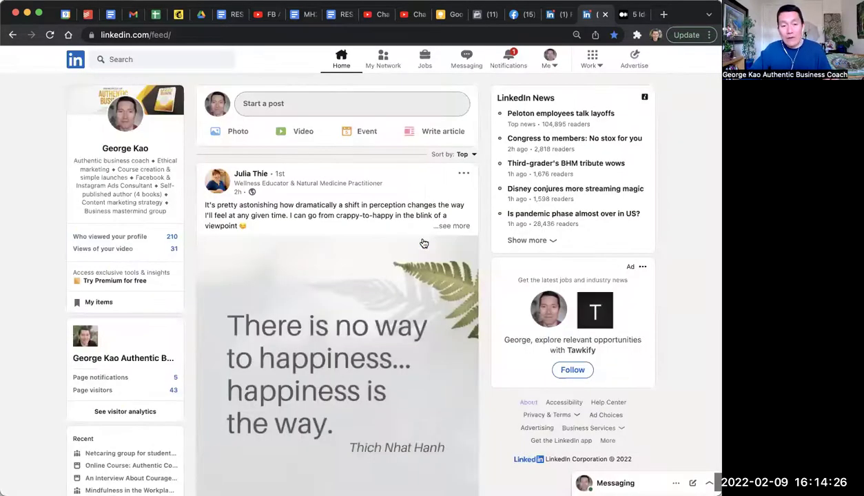
Start writing a new article published as the personal profile and place the cursor in its empty body.
left_click(441, 131)
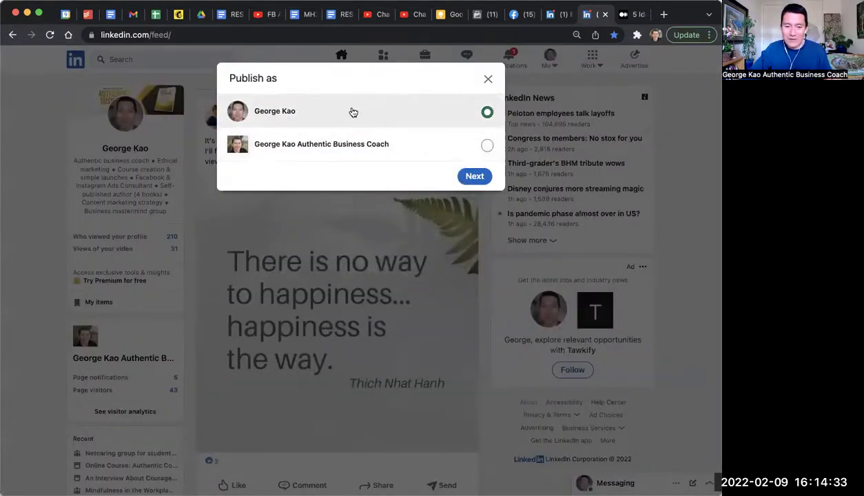
left_click(476, 177)
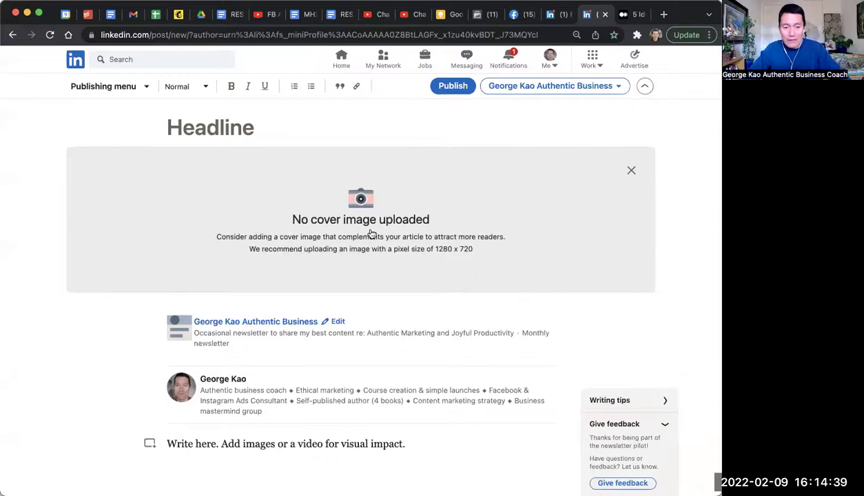
scroll(370, 237, "down", 2)
left_click(189, 380)
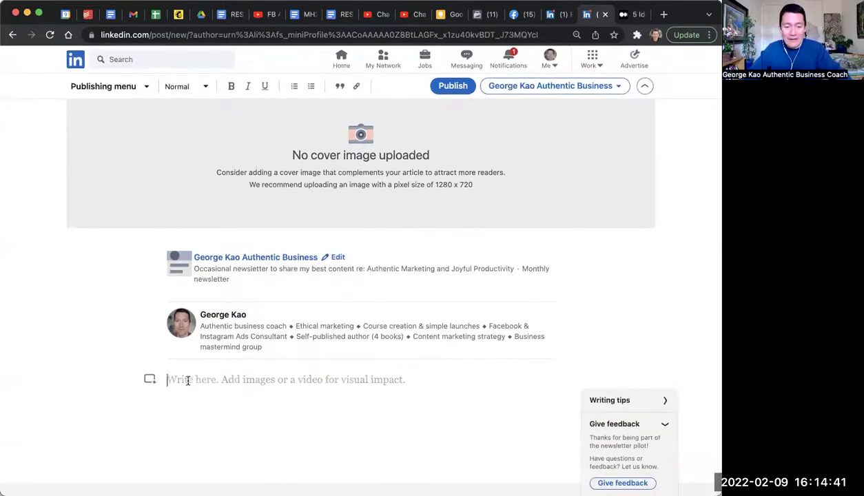
Check the selected Medium text and paste the copied article into the body of the new LinkedIn article.
left_click(624, 15)
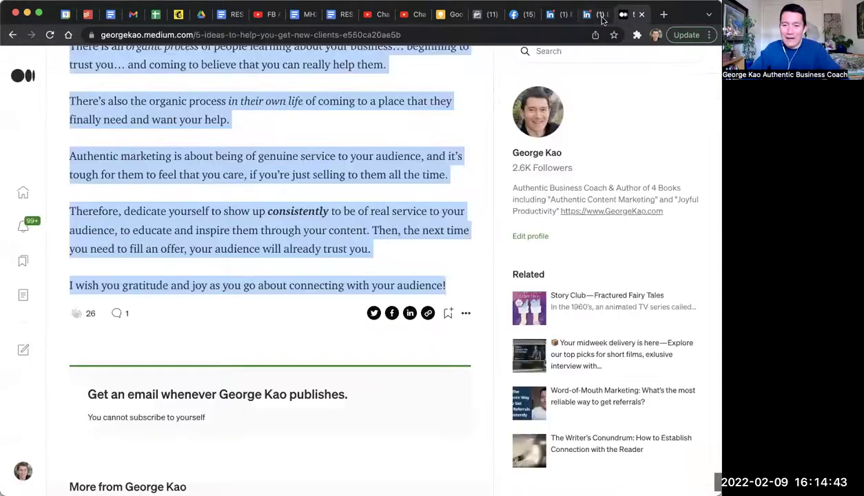
left_click(594, 15)
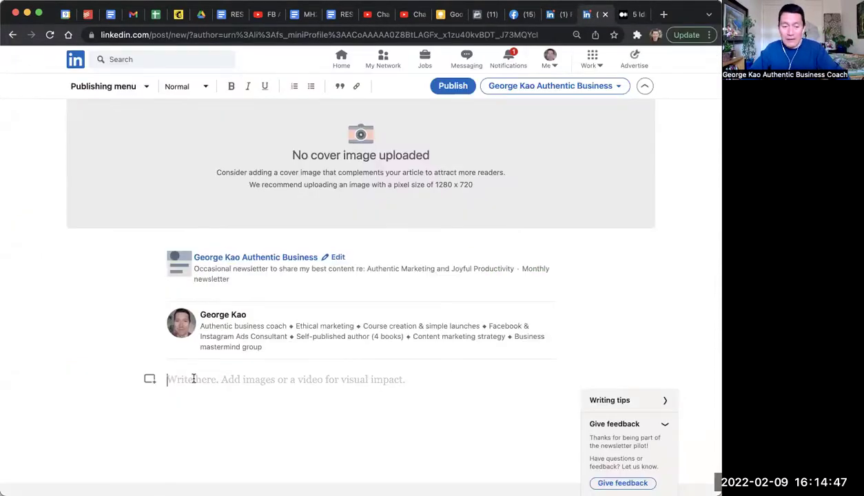
key("super+v")
scroll(96, 353, "down", 3)
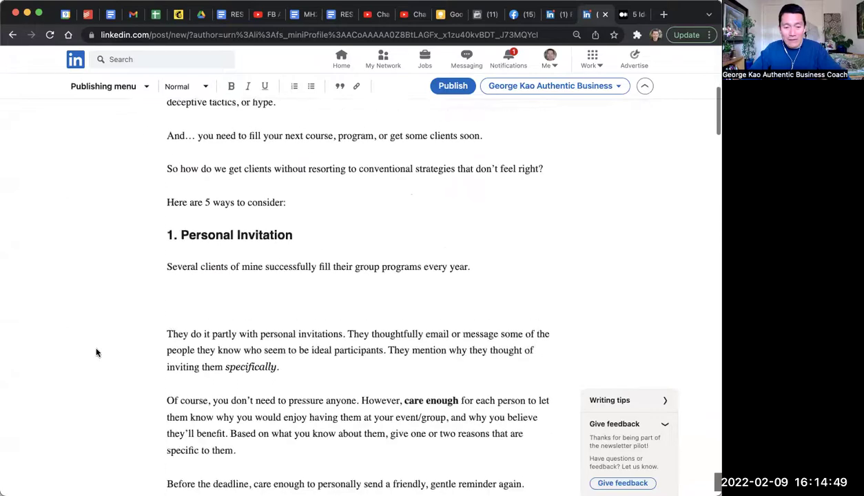
scroll(224, 347, "down", 5)
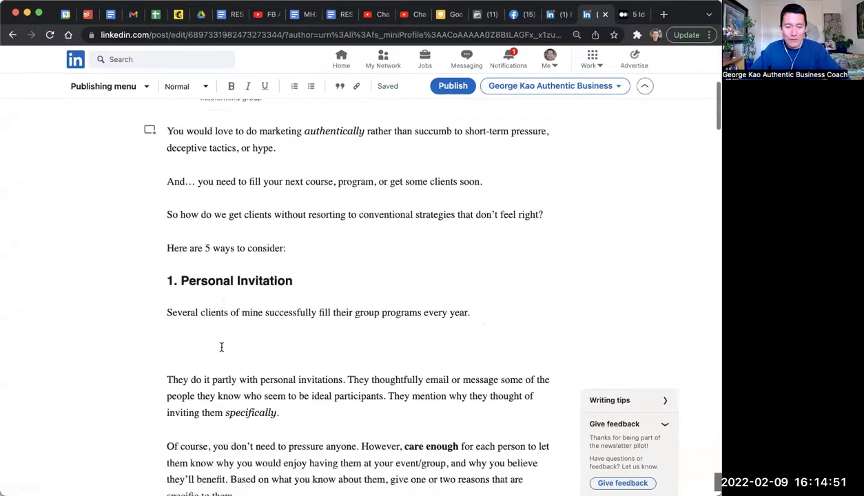
Remove the extra blank lines in sections "1. Personal Invitation" and "2. Create Content Related to Your Offer", and look over the remaining sections.
left_click(221, 347)
key("BackSpace")
scroll(221, 309, "down", 5)
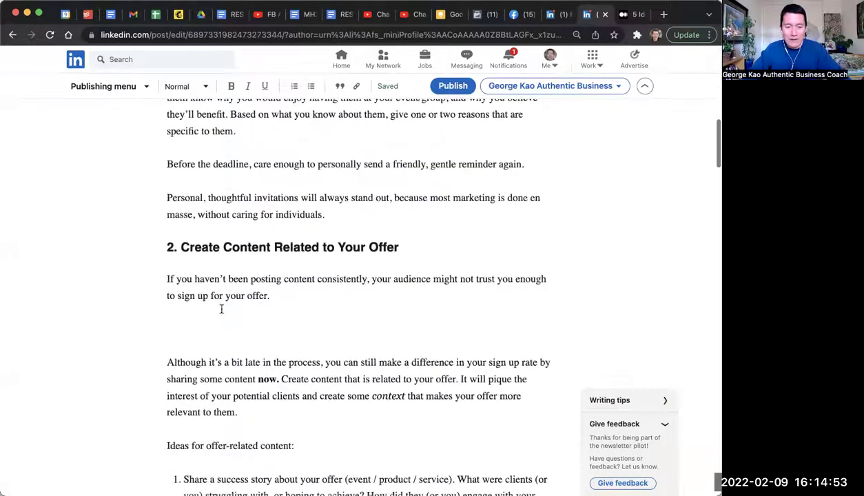
key("BackSpace")
scroll(224, 327, "down", 10)
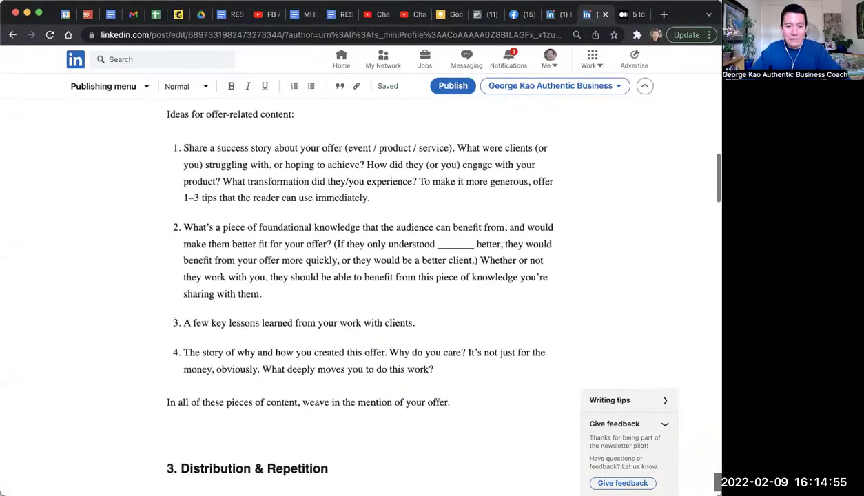
scroll(226, 332, "down", 3)
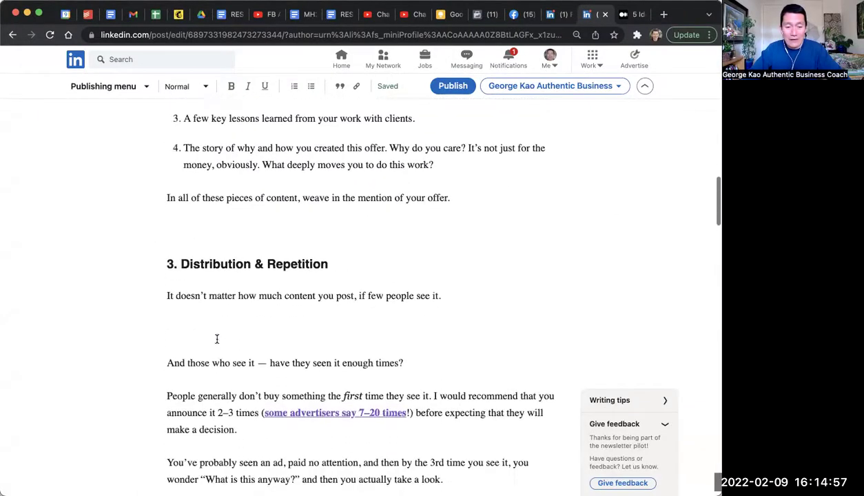
scroll(227, 332, "down", 20)
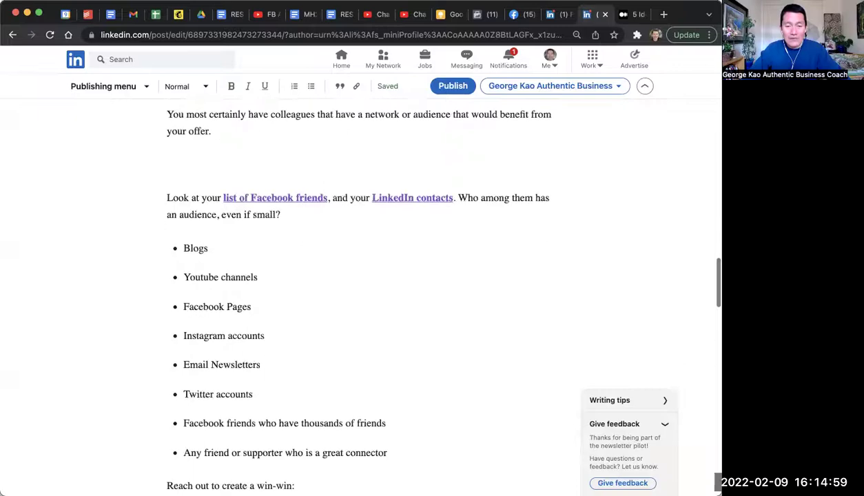
scroll(227, 332, "down", 20)
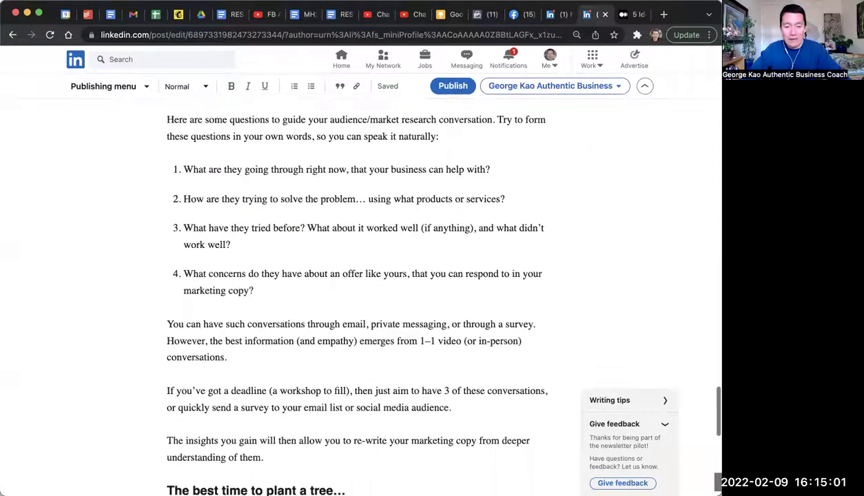
scroll(227, 332, "down", 2)
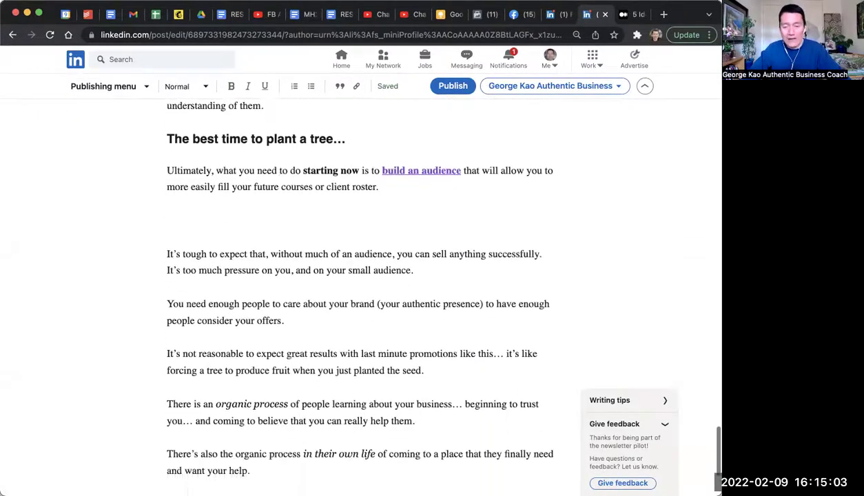
Check the Medium source, remove the blank gap after the first paragraph under "The best time to plant a tree…", and review the article up to its headline.
left_click(626, 15)
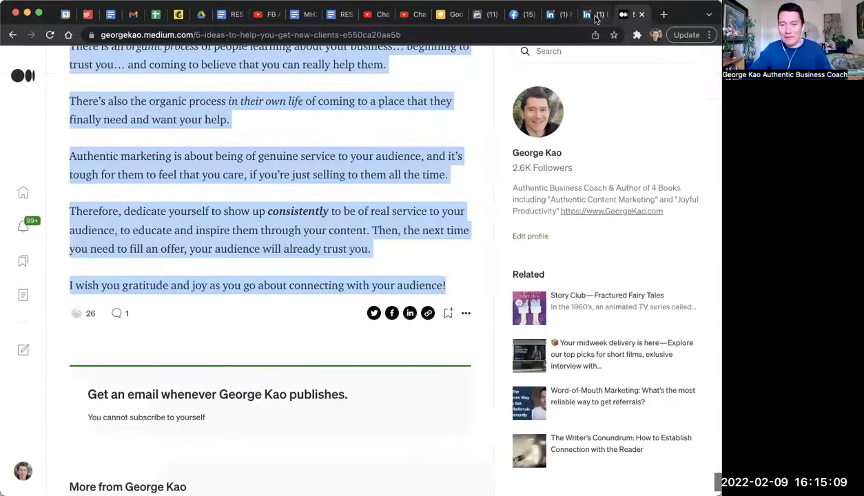
left_click(596, 17)
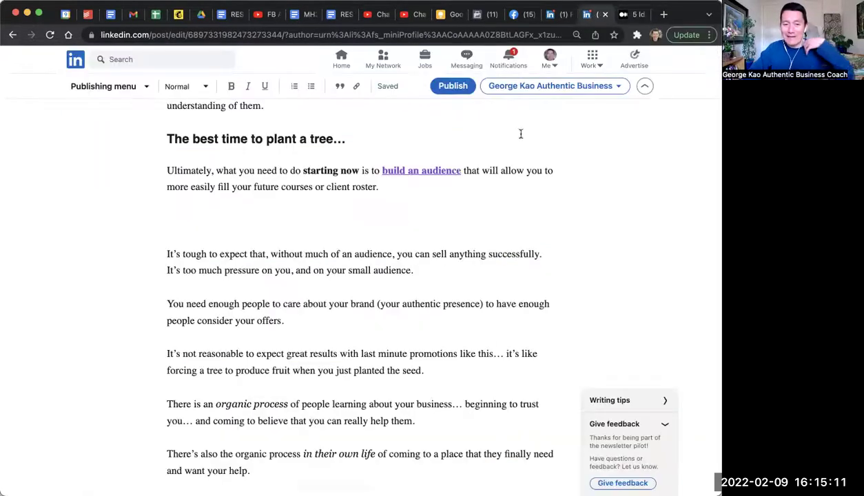
left_click(461, 222)
key("BackSpace")
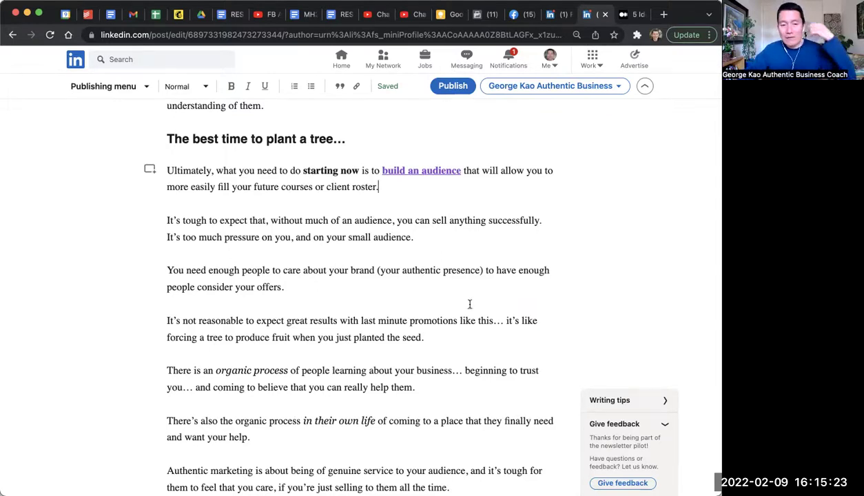
scroll(497, 266, "down", 3)
scroll(497, 266, "up", 10)
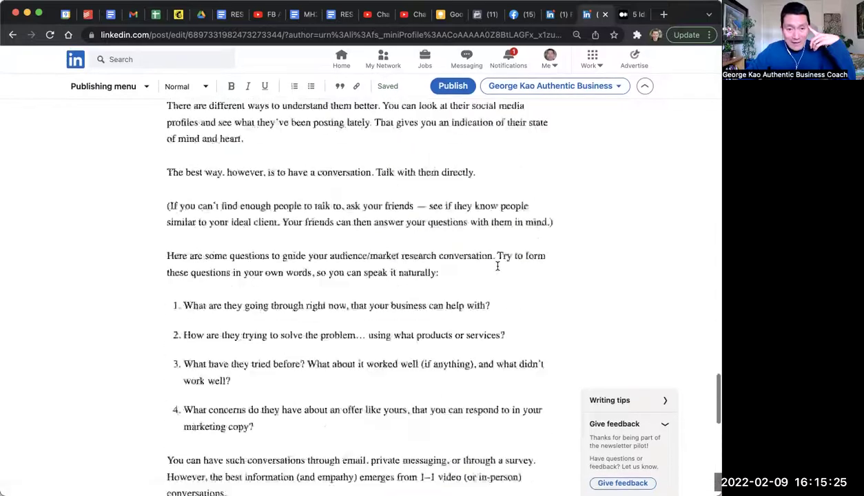
scroll(497, 266, "up", 15)
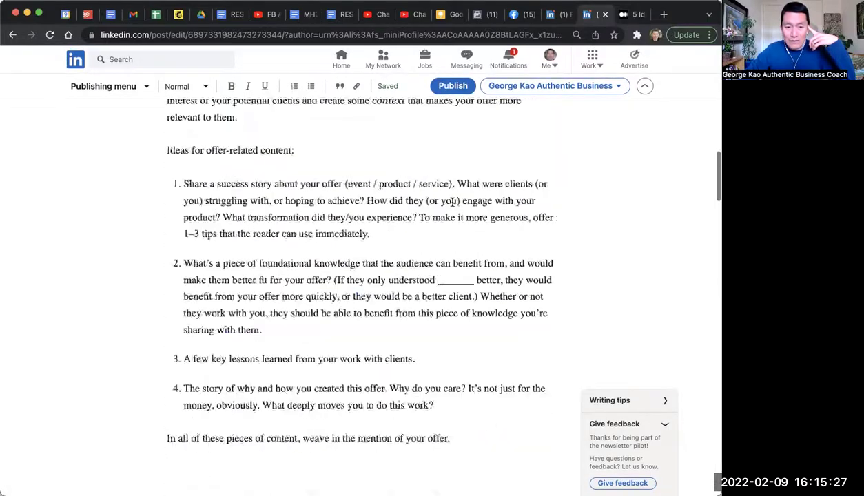
scroll(452, 200, "up", 15)
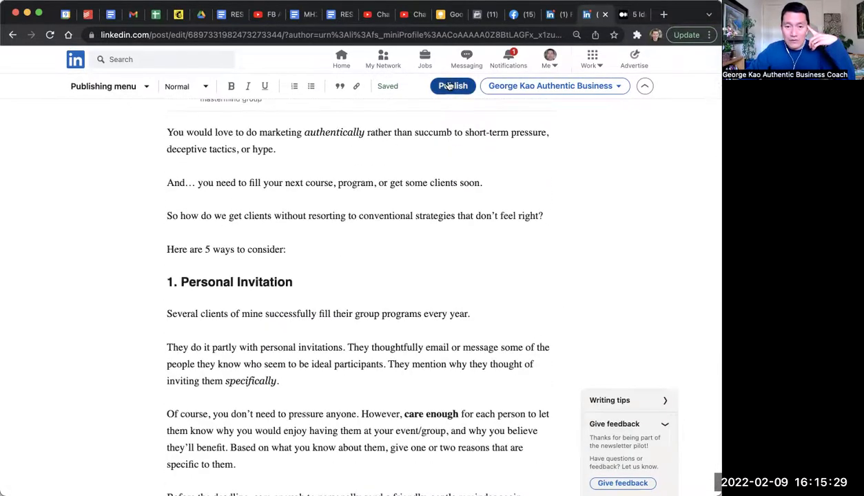
scroll(465, 150, "up", 5)
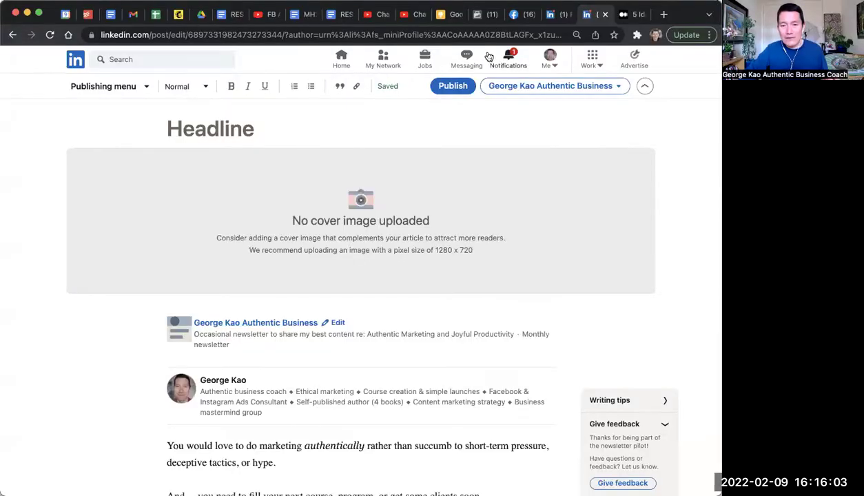
Leave the article editor for the LinkedIn home feed and copy the Medium article's web address.
left_click(12, 35)
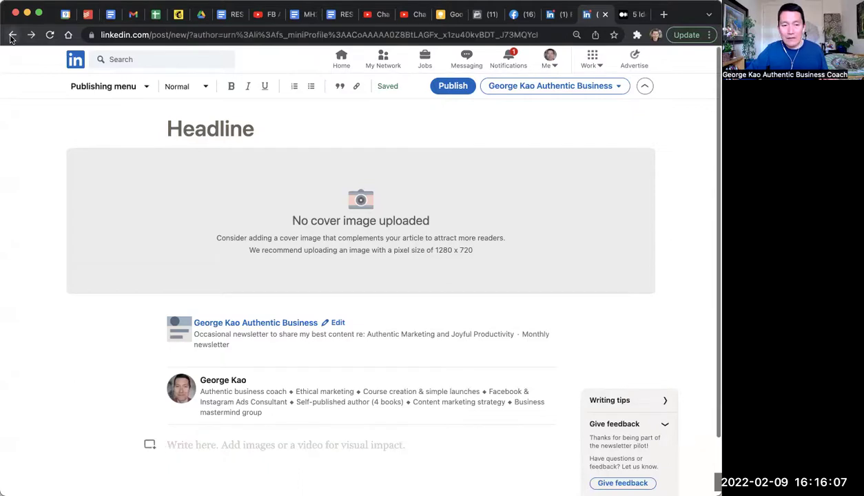
left_click(75, 59)
left_click(625, 14)
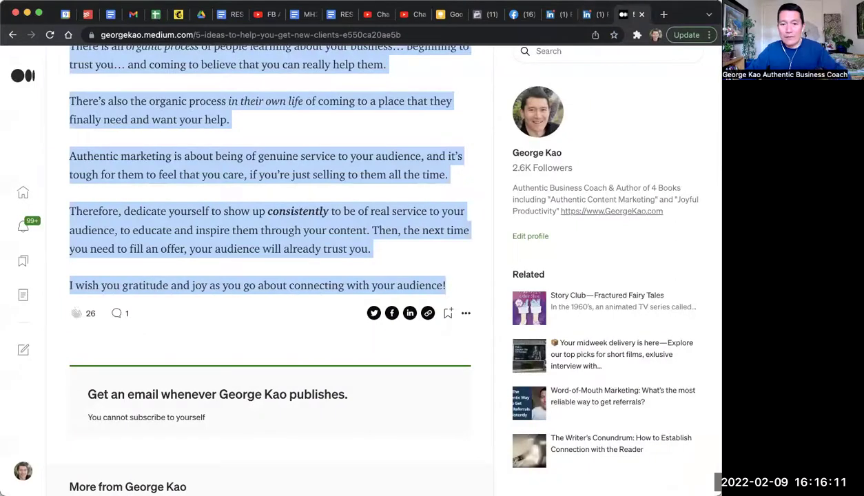
left_click(334, 36)
key("ctrl+c")
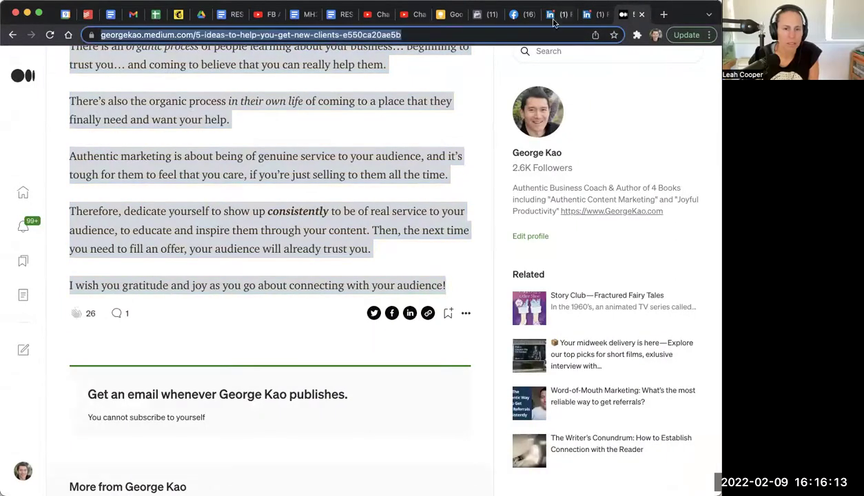
Start a new LinkedIn post, paste the Medium article's link and check its preview card.
left_click(594, 15)
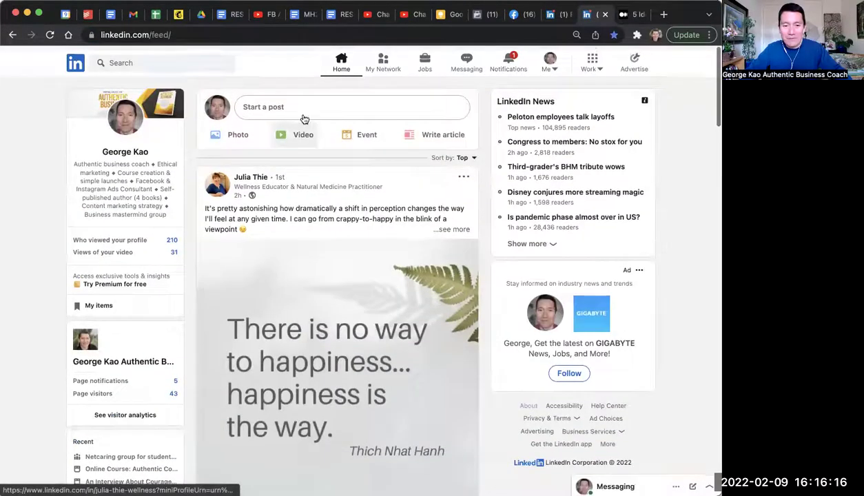
left_click(304, 109)
key("ctrl+v")
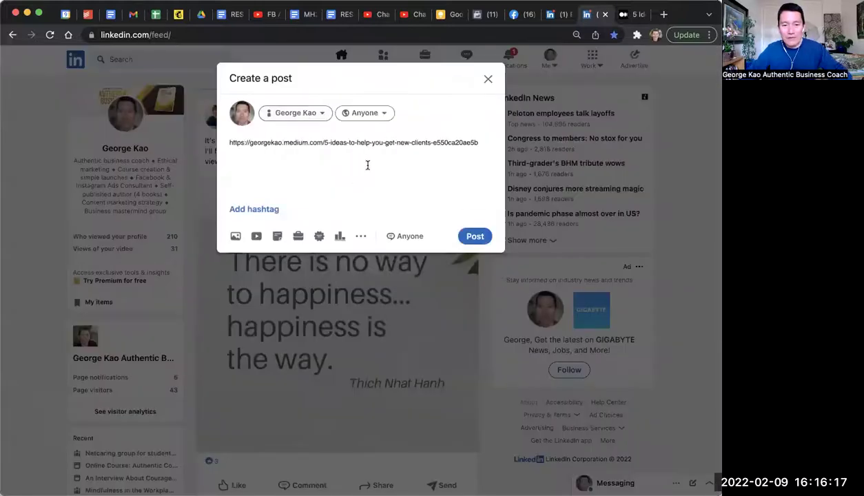
key("Return")
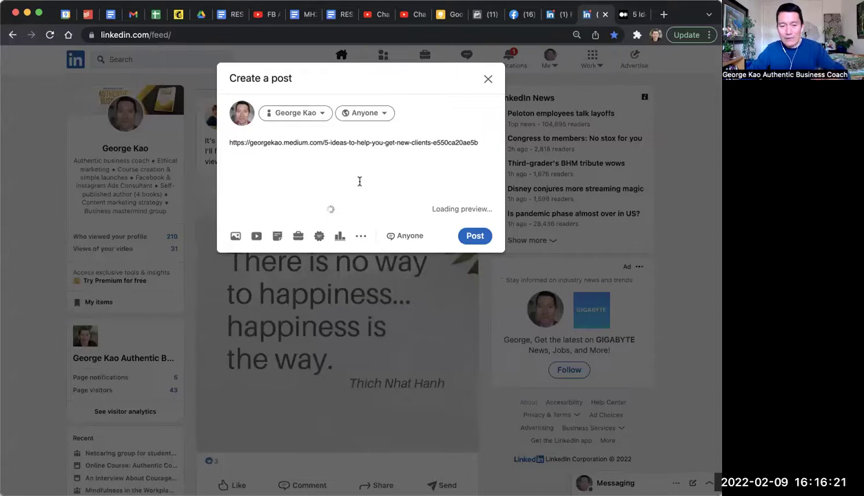
scroll(331, 193, "down", 1)
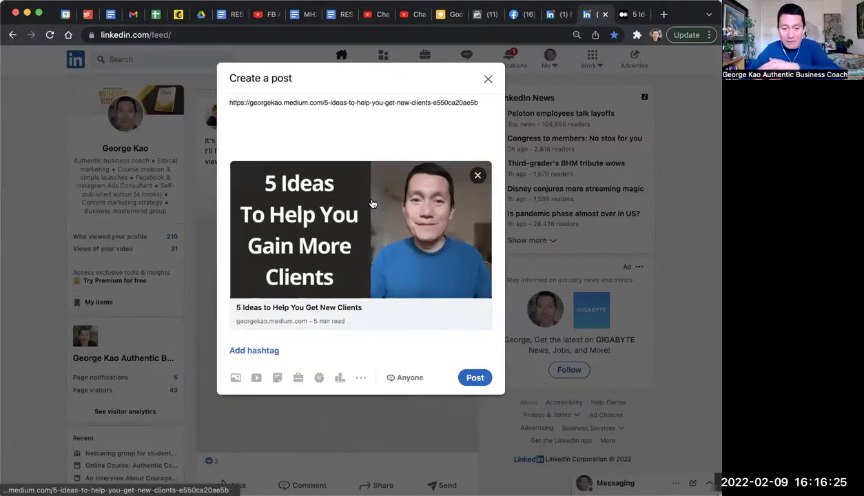
scroll(372, 204, "up", 1)
Replace the pasted link with the placeholder lines "Here is how to djsklaj dlkajkdl" and "dsjakldjlksajdasa" while keeping the preview card, and discard the draft post.
triple_click(335, 145)
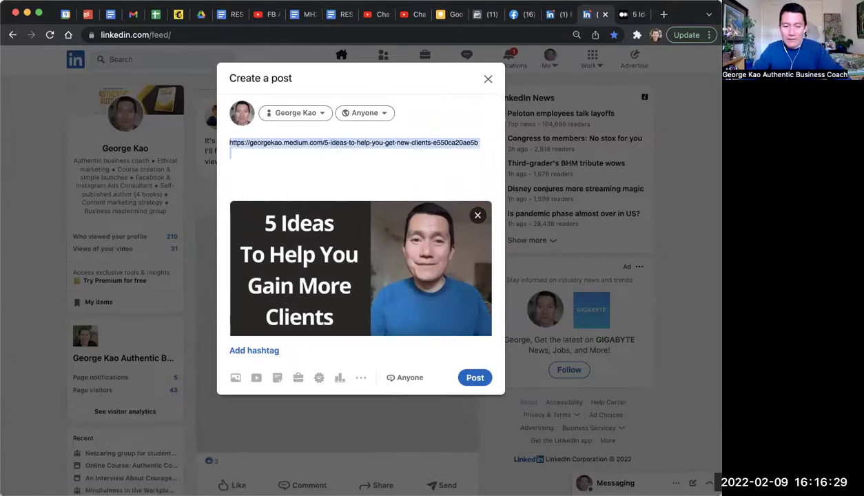
type("Here is how to djsklaj dlkajkdl")
key("Return")
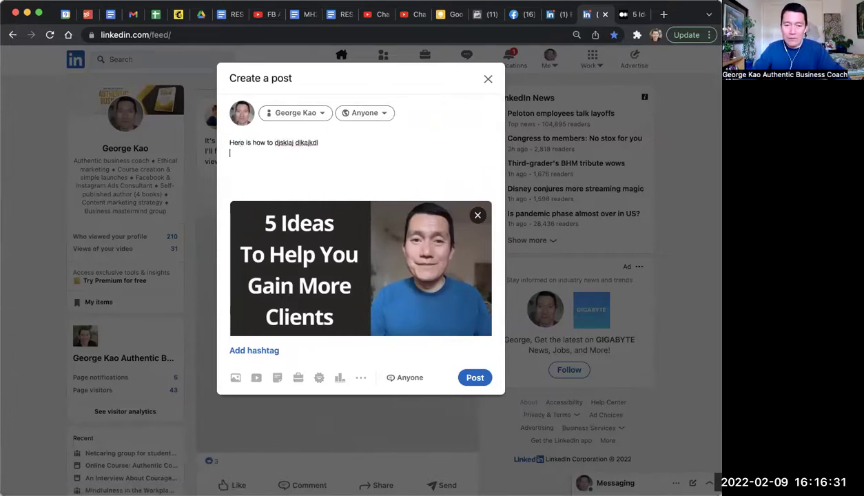
type("dsjakldjlksajdasa")
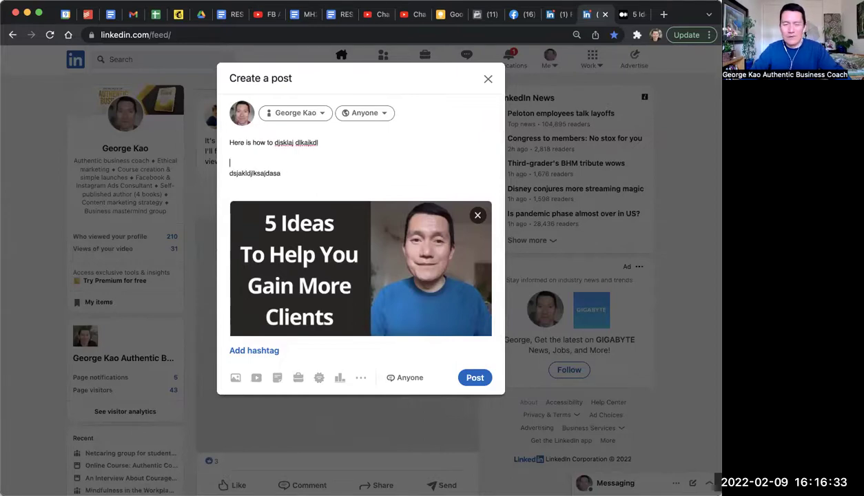
key("BackSpace")
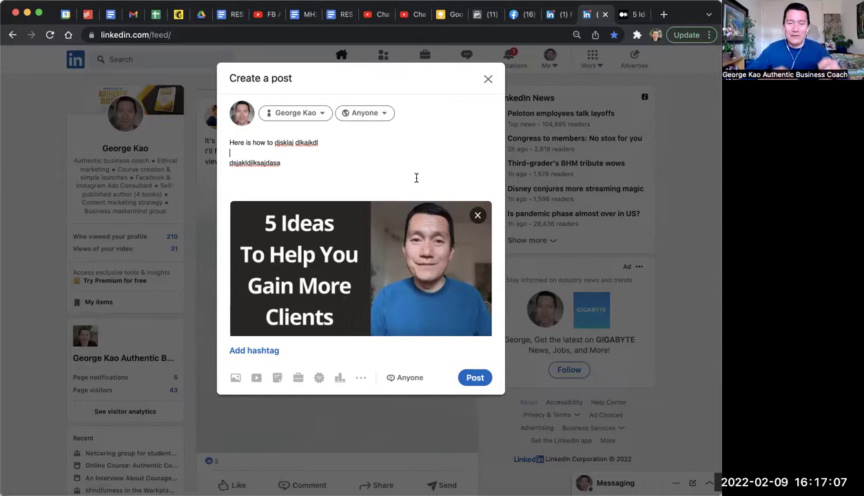
left_click(486, 84)
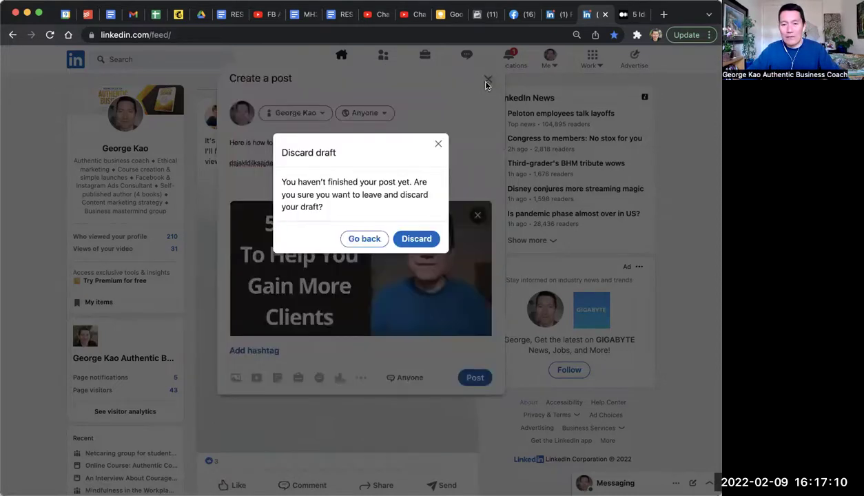
left_click(417, 238)
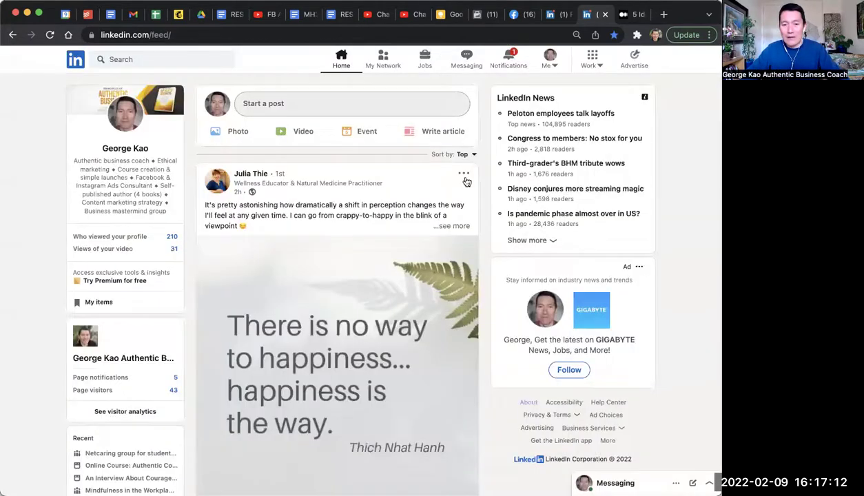
left_click(553, 15)
left_click(587, 14)
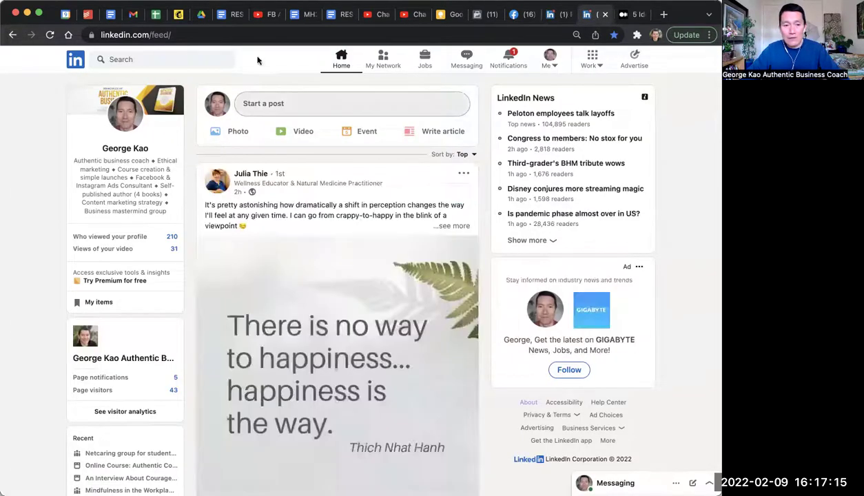
left_click(74, 61)
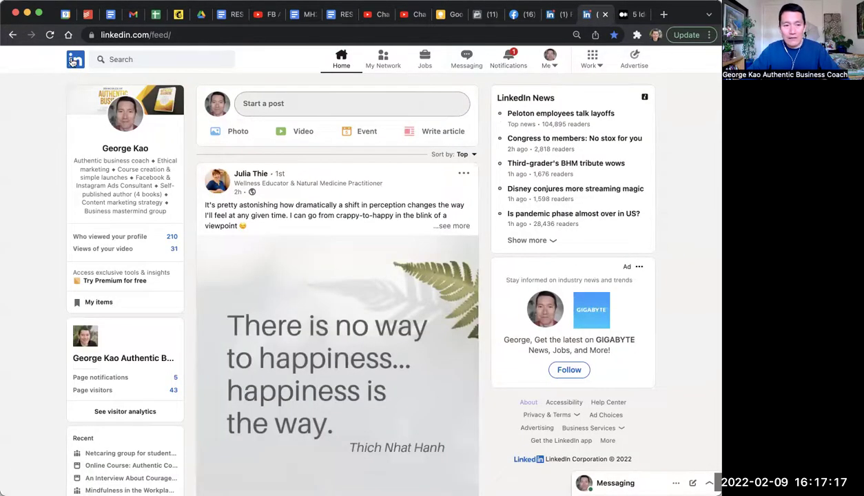
left_click(12, 35)
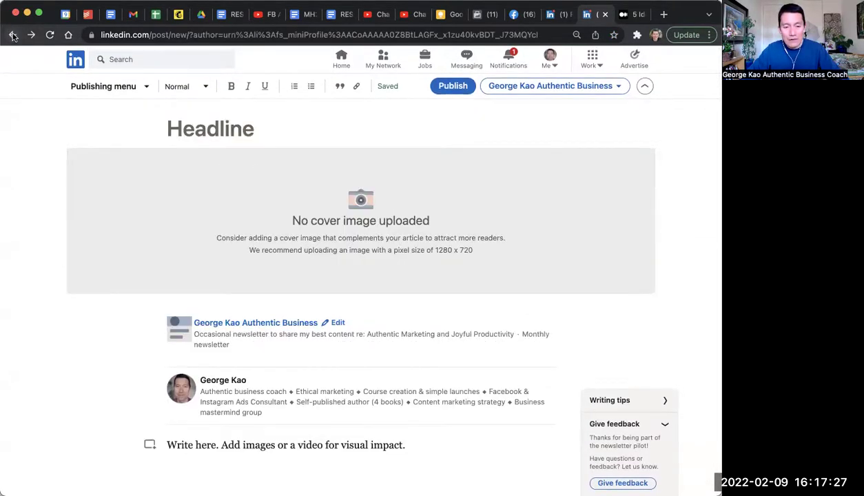
left_click(14, 36)
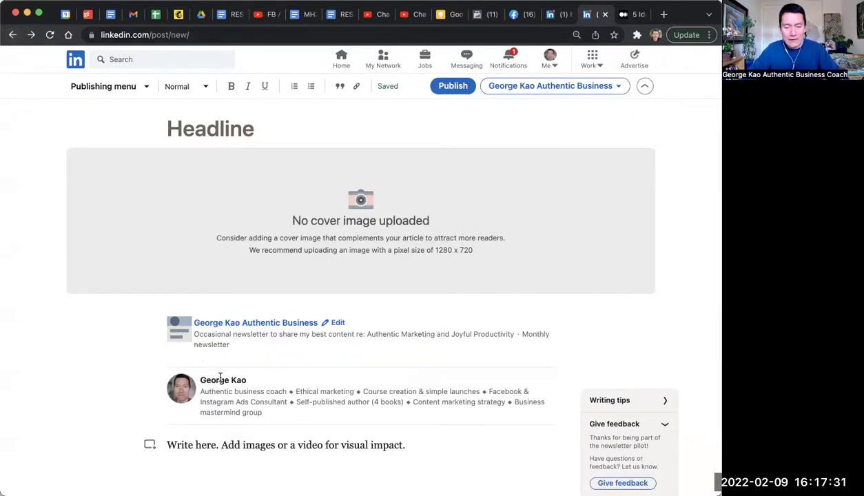
Show the browser bookmarks, open the saved LinkedIn company page, and switch to the saved activity page listing the profile's own articles.
left_click(135, 33)
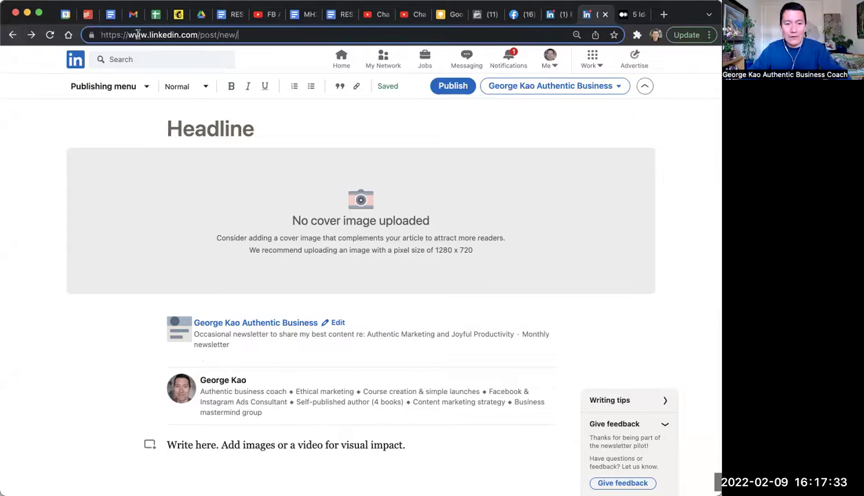
key("super+shift+b")
left_click(22, 53)
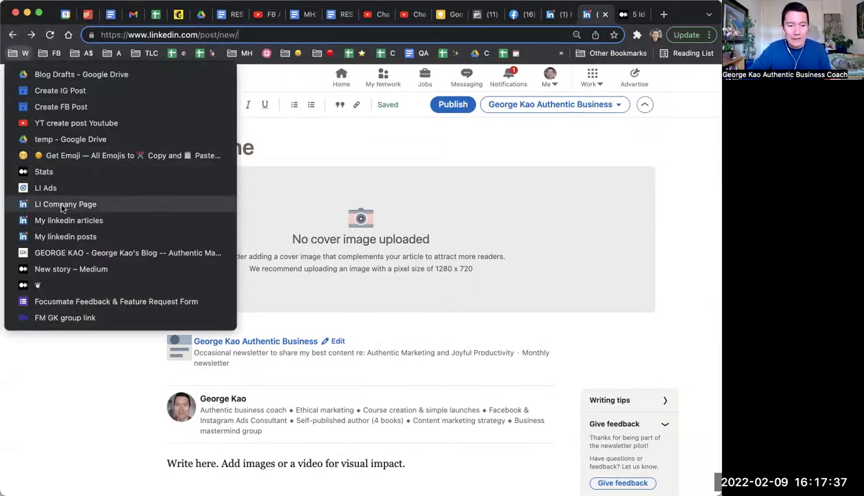
left_click(62, 206)
left_click(25, 53)
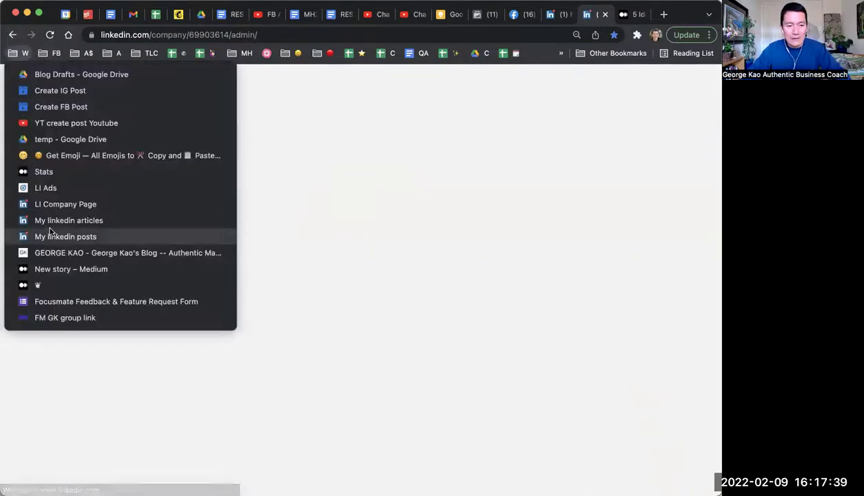
left_click(50, 232)
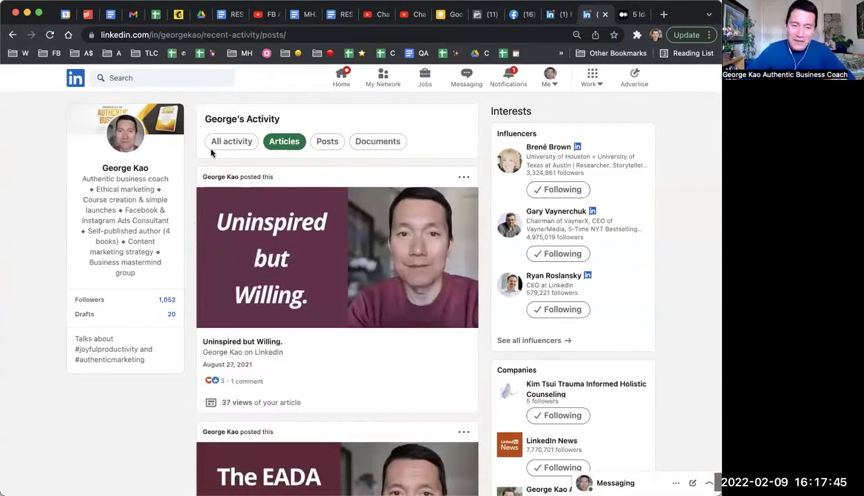
Open the personal LinkedIn profile and view its Featured section.
left_click(123, 135)
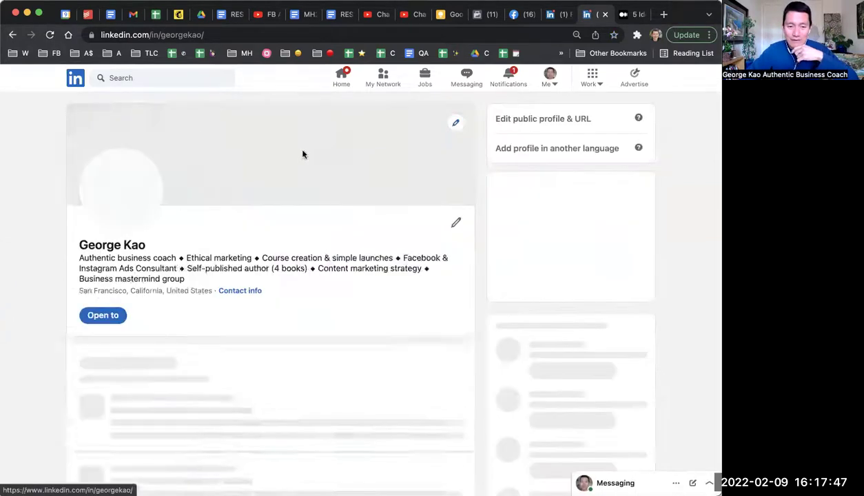
scroll(398, 169, "down", 5)
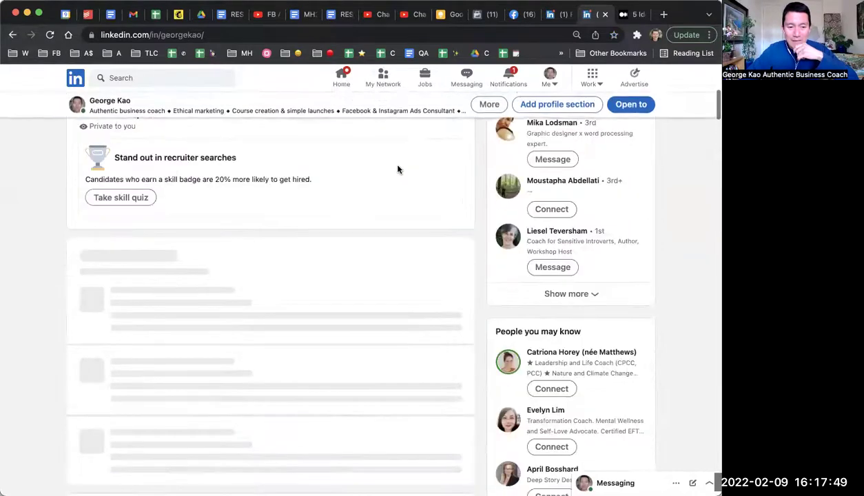
scroll(398, 169, "down", 10)
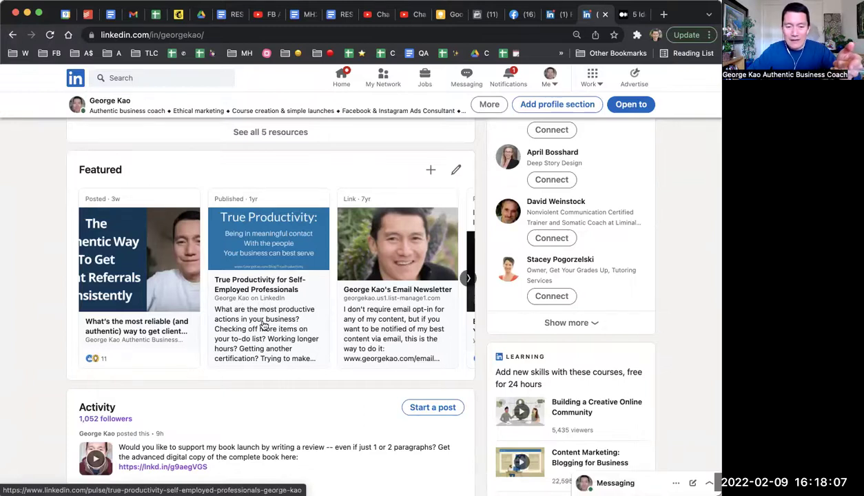
Open the featured post "What's the most reliable (and authentic) way to get client referrals?" and return to the profile's Featured section.
left_click(146, 334)
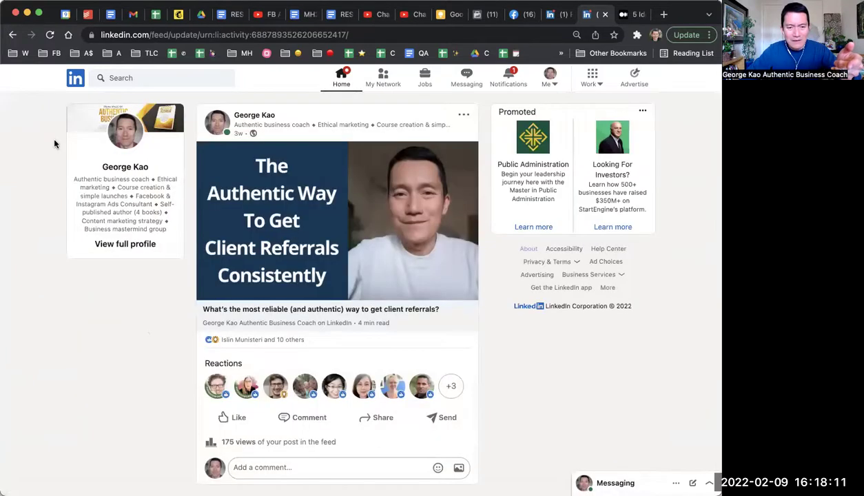
left_click(11, 35)
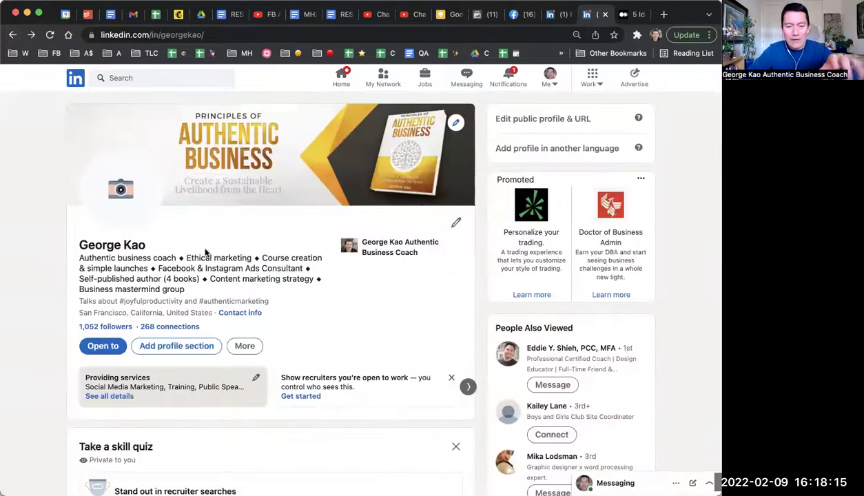
scroll(205, 252, "down", 5)
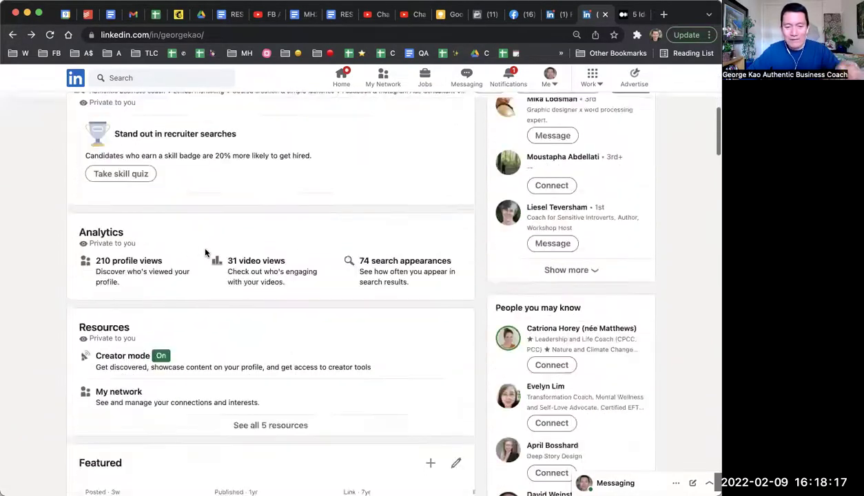
scroll(204, 252, "down", 4)
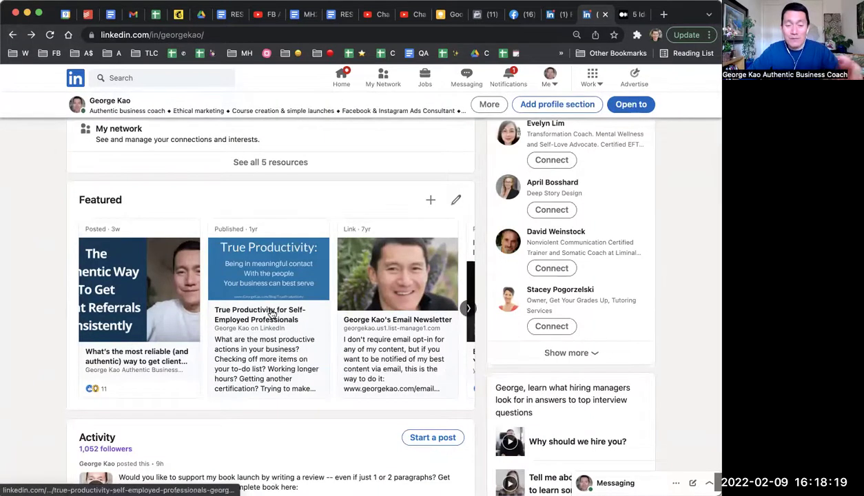
Open the featured article "True Productivity for Self-Employed Professionals" and return to the profile's Featured section.
left_click(264, 315)
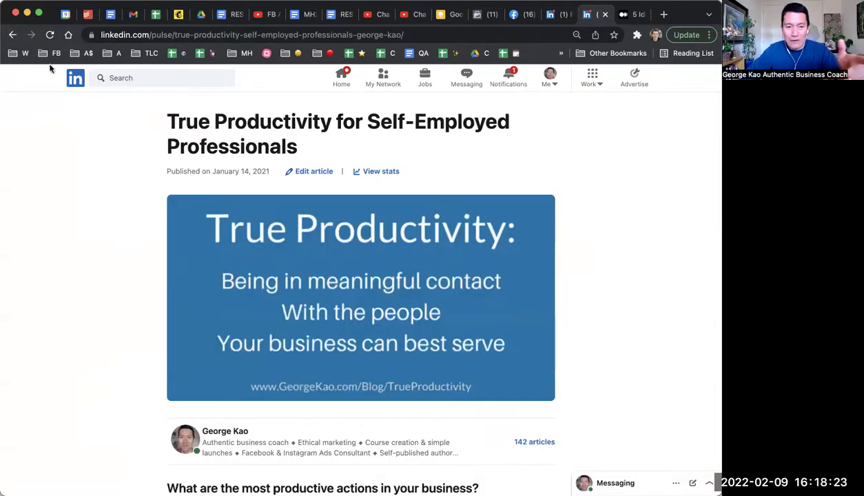
left_click(13, 34)
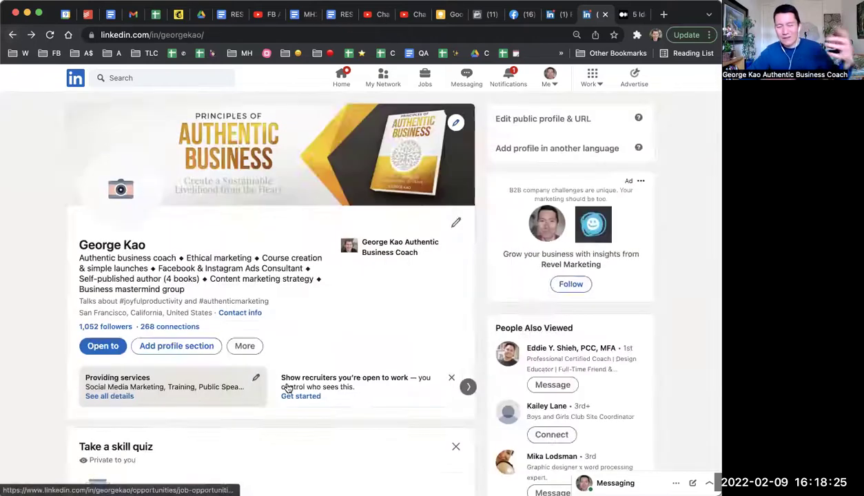
scroll(288, 388, "down", 4)
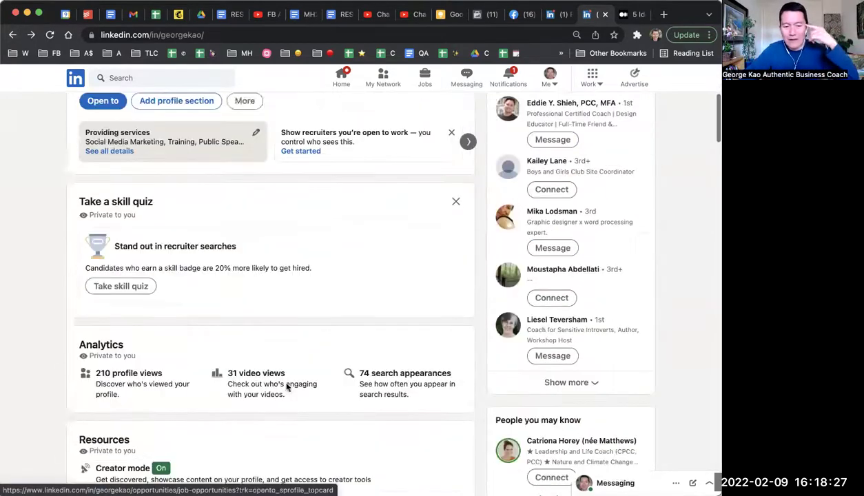
scroll(288, 388, "down", 5)
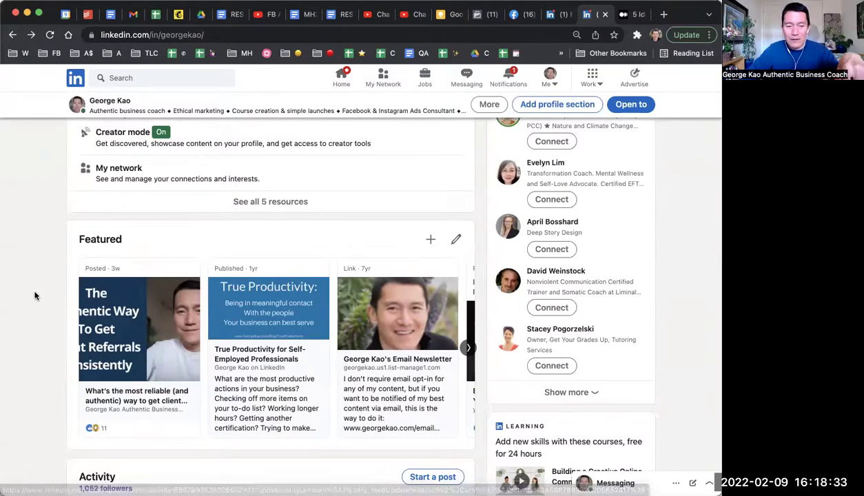
Open the profile's full activity listing and filter it to show only articles.
scroll(36, 296, "down", 4)
scroll(245, 243, "down", 3)
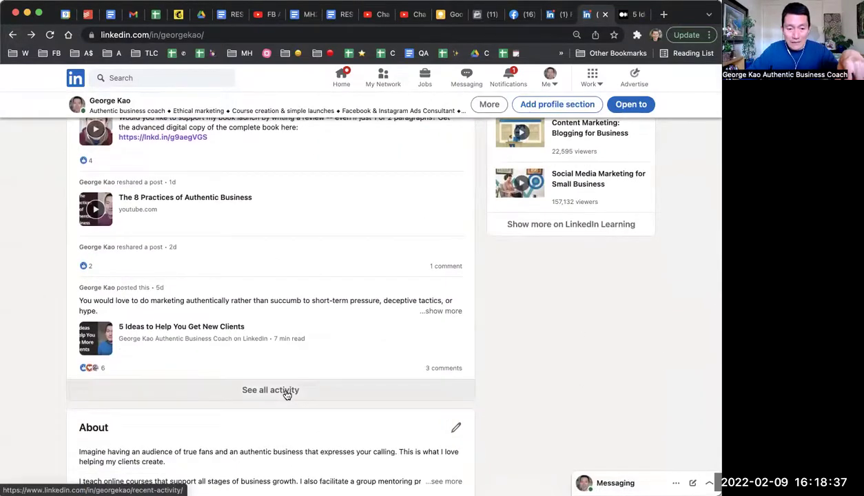
left_click(286, 392)
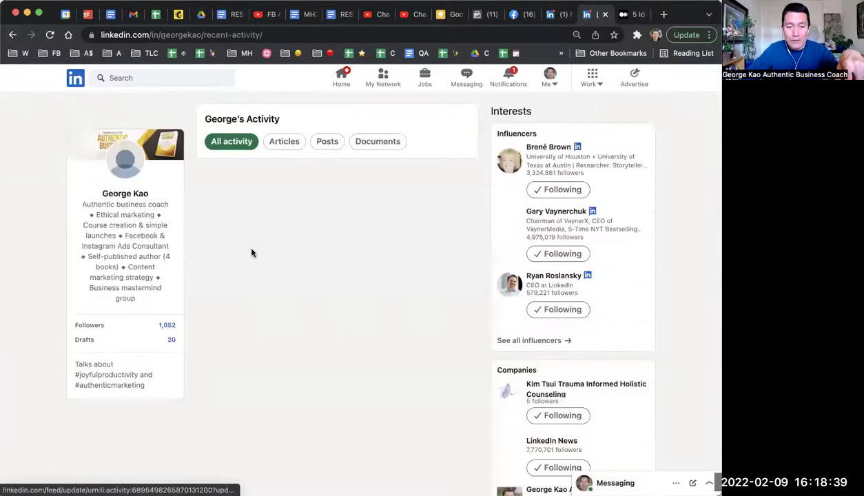
left_click(284, 143)
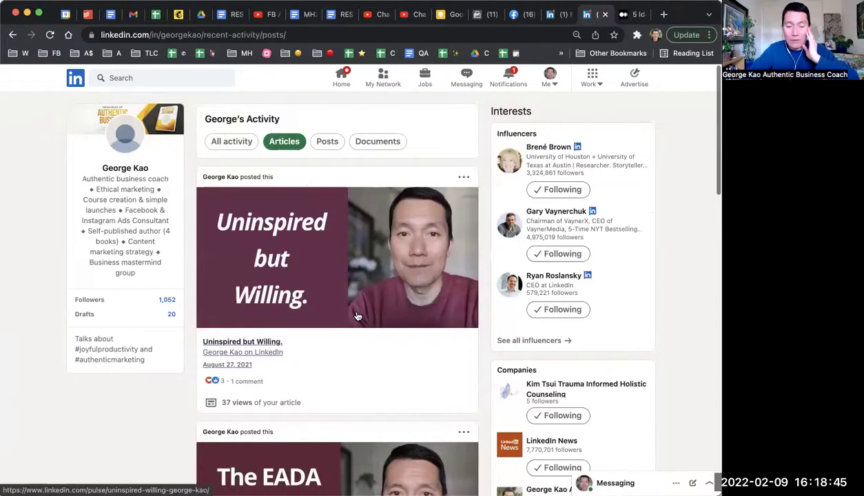
scroll(358, 317, "down", 1)
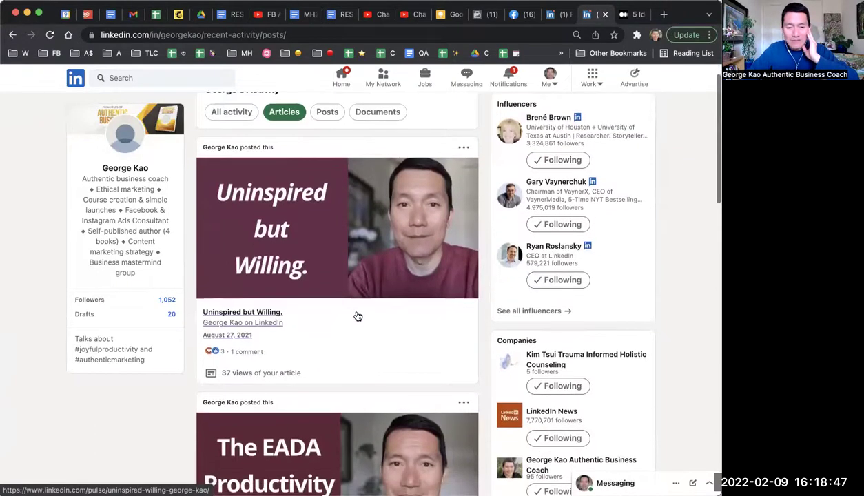
scroll(358, 316, "up", 1)
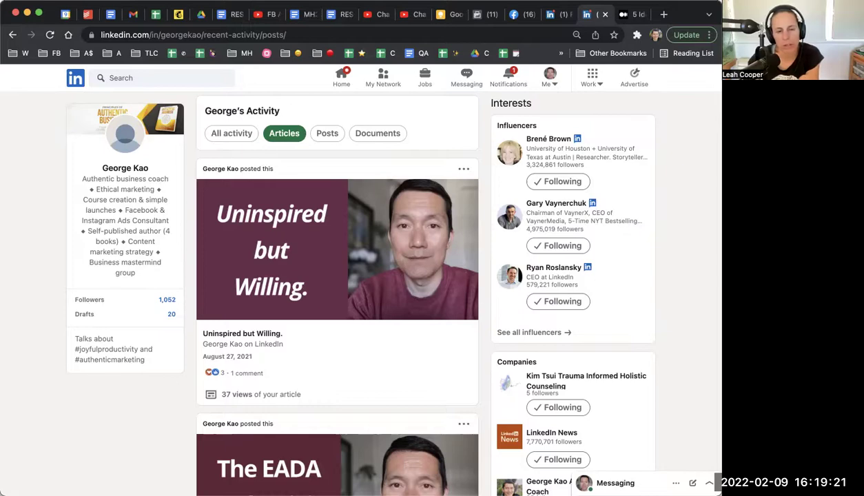
Open the article "Uninspired but Willing." and look through its body, author block, reactions and comments.
left_click(335, 269)
scroll(443, 234, "down", 15)
scroll(444, 231, "up", 15)
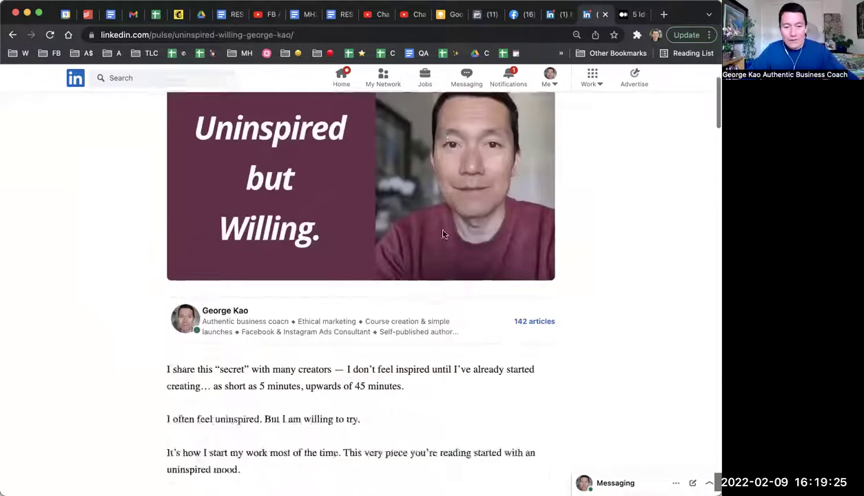
scroll(345, 400, "down", 2)
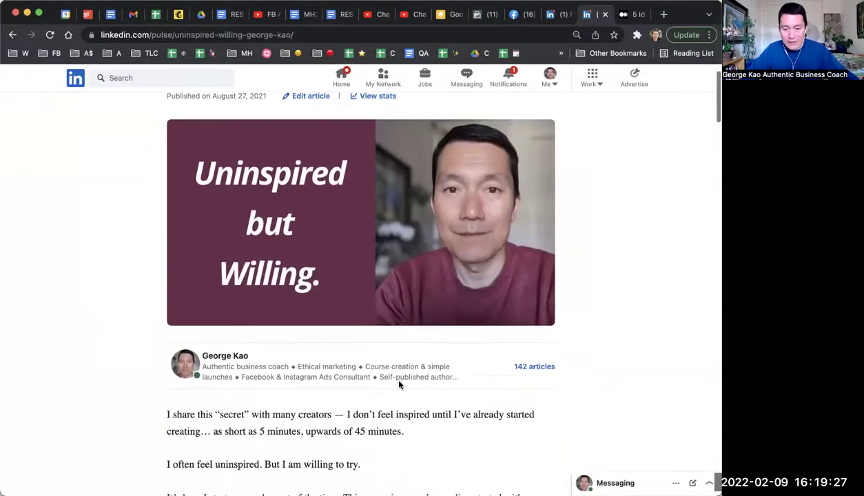
scroll(605, 357, "down", 10)
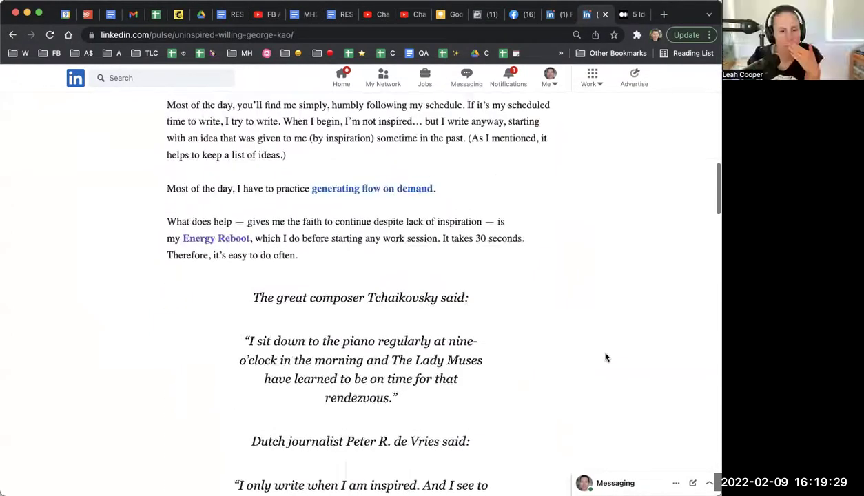
scroll(606, 357, "up", 9)
scroll(571, 322, "down", 15)
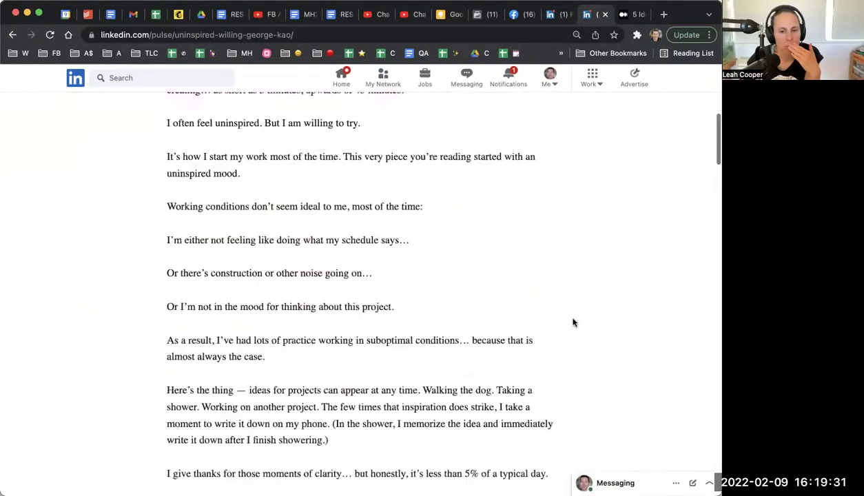
scroll(573, 322, "down", 13)
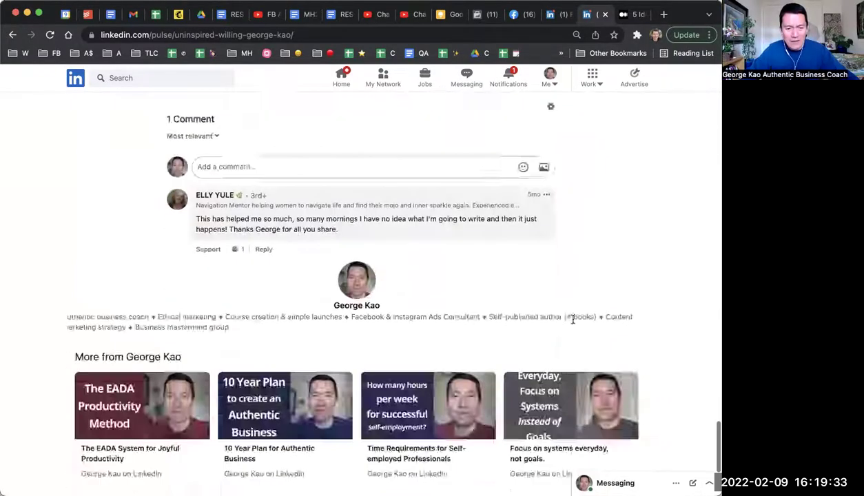
scroll(573, 323, "up", 5)
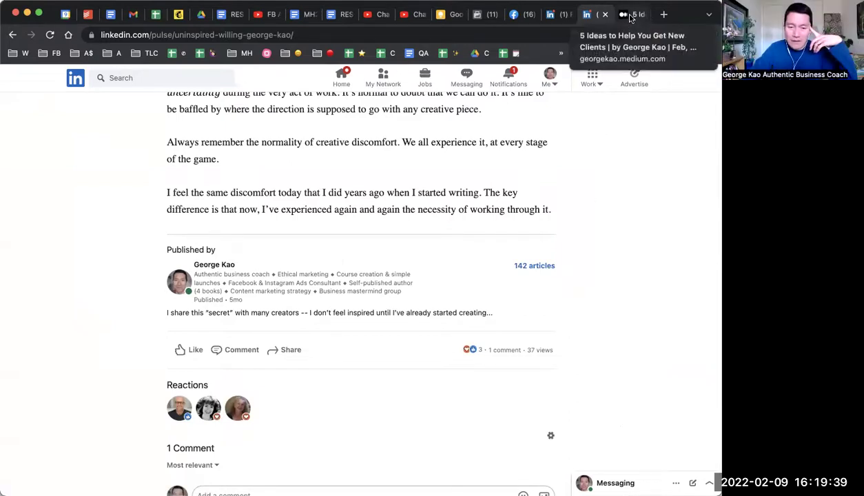
Switch to the Medium article "5 Ideas to Help You Get New Clients" and examine its ending, email sign-up box and list of further articles.
left_click(629, 15)
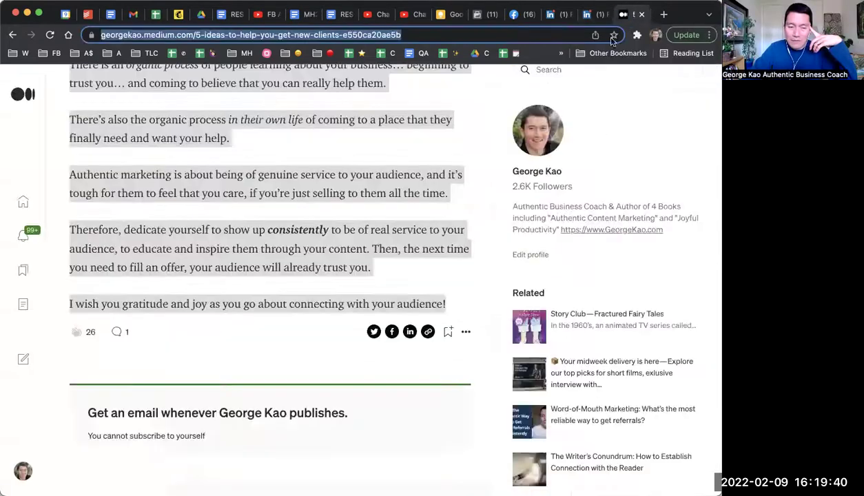
left_click(369, 257)
scroll(370, 260, "down", 3)
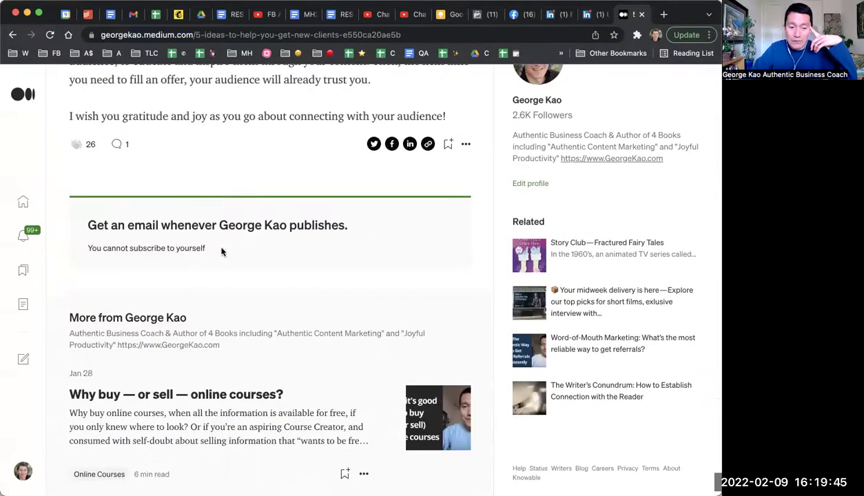
scroll(222, 252, "down", 2)
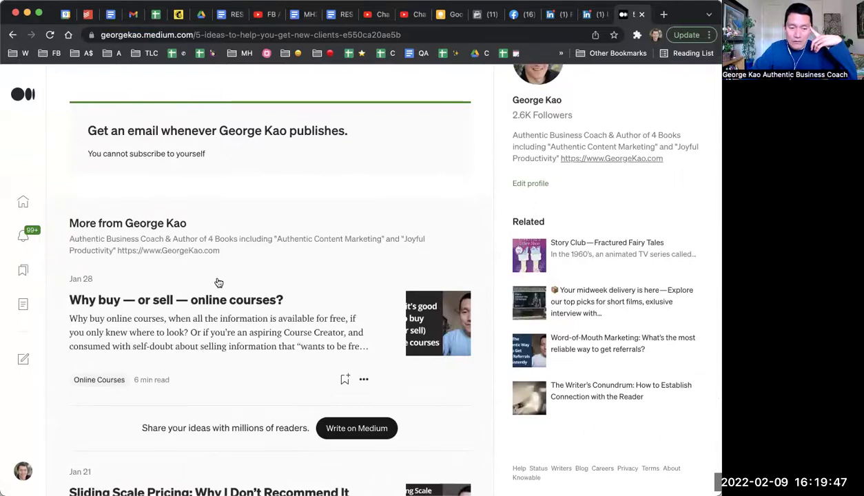
scroll(218, 279, "down", 2)
scroll(220, 272, "up", 4)
scroll(222, 290, "down", 2)
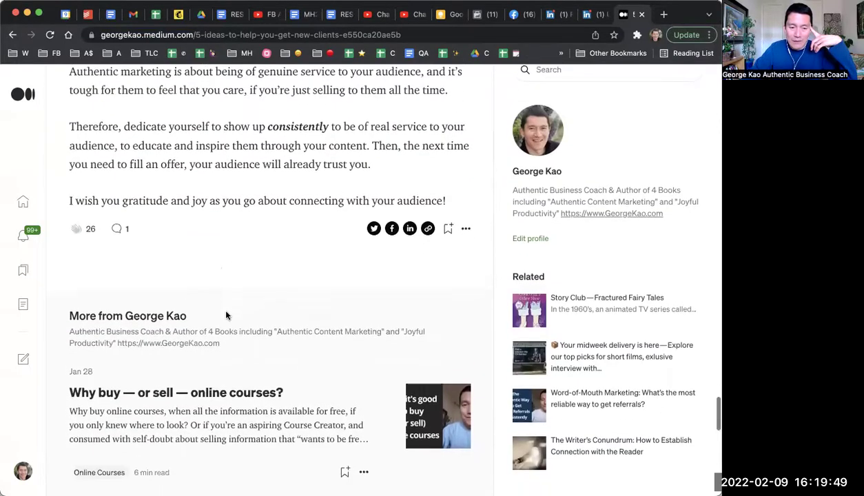
scroll(226, 316, "down", 5)
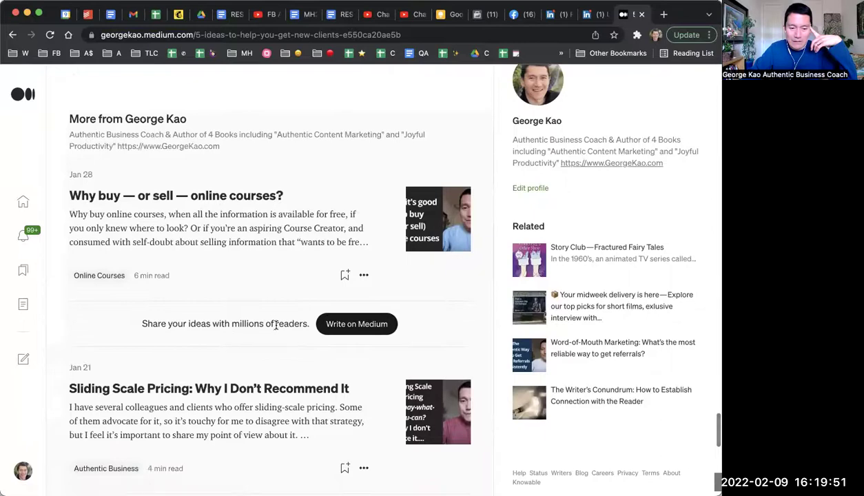
scroll(275, 325, "up", 10)
scroll(252, 324, "down", 6)
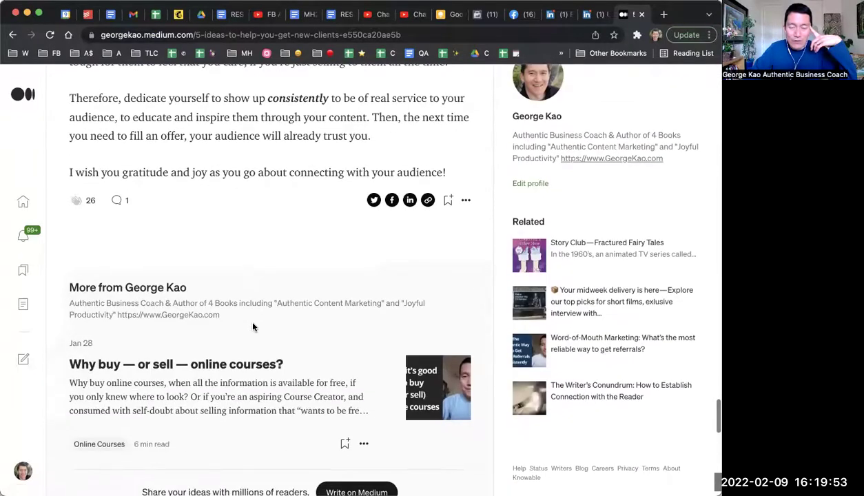
Switch back to the LinkedIn article "Uninspired but Willing." and view the author block and reactions below its text.
left_click(589, 16)
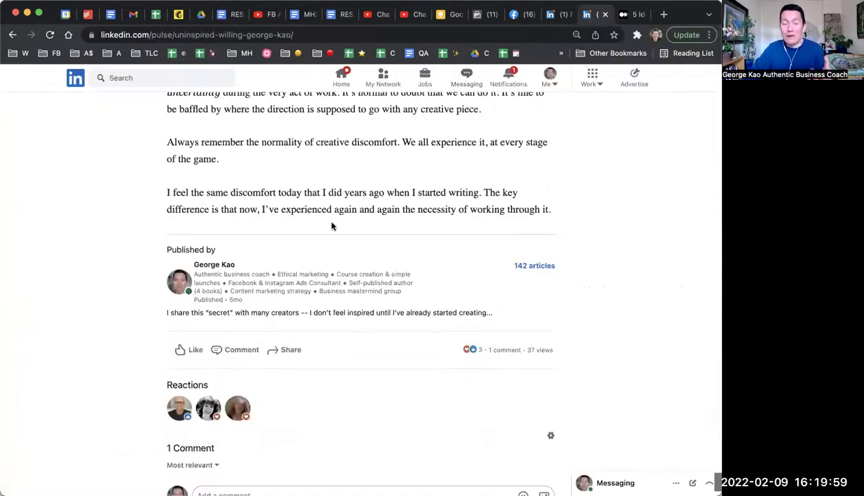
scroll(327, 271, "down", 1)
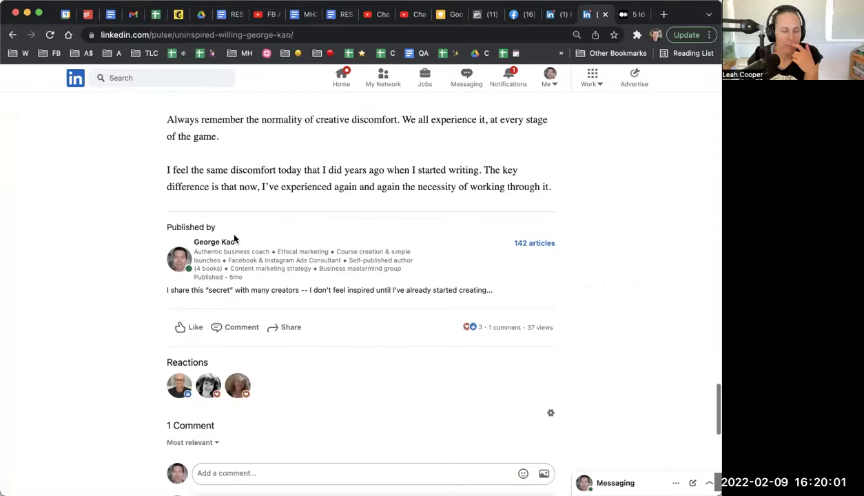